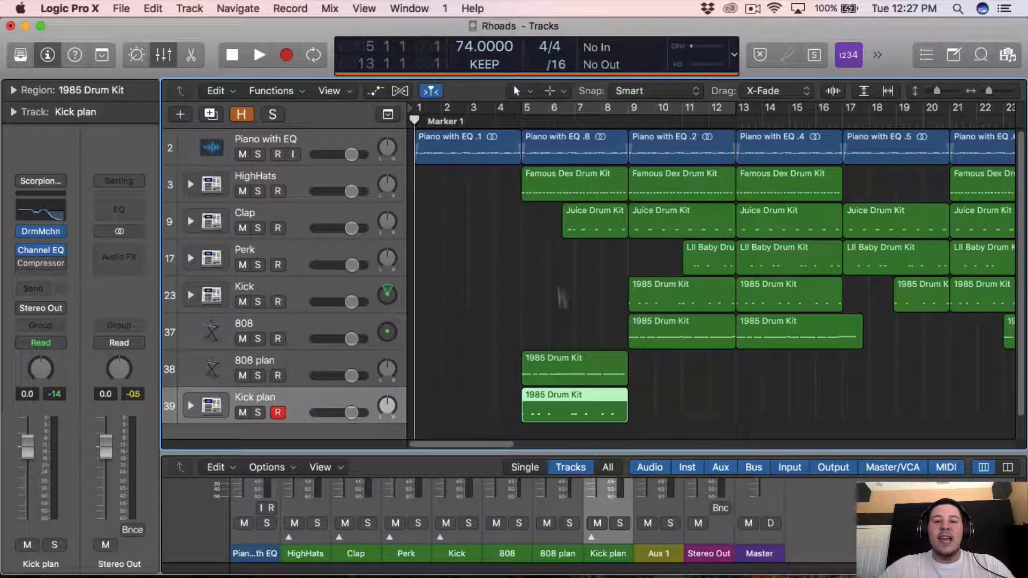
Play the arrangement from bar 1 to hear the drum, 808 plan and Kick plan parts come in
{"action": "left_click", "coordinate": [294, 375]}
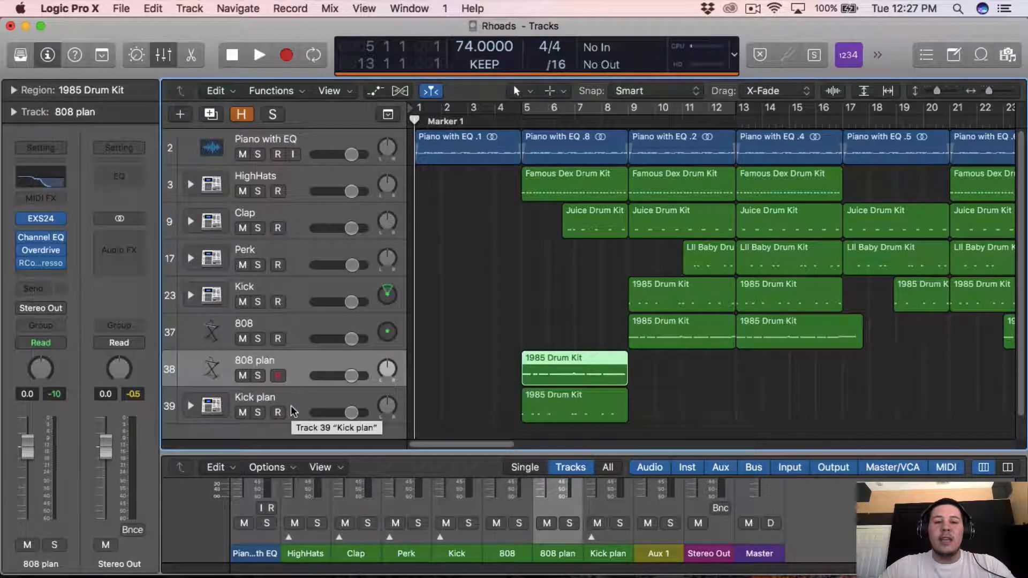
{"action": "left_click", "coordinate": [293, 395]}
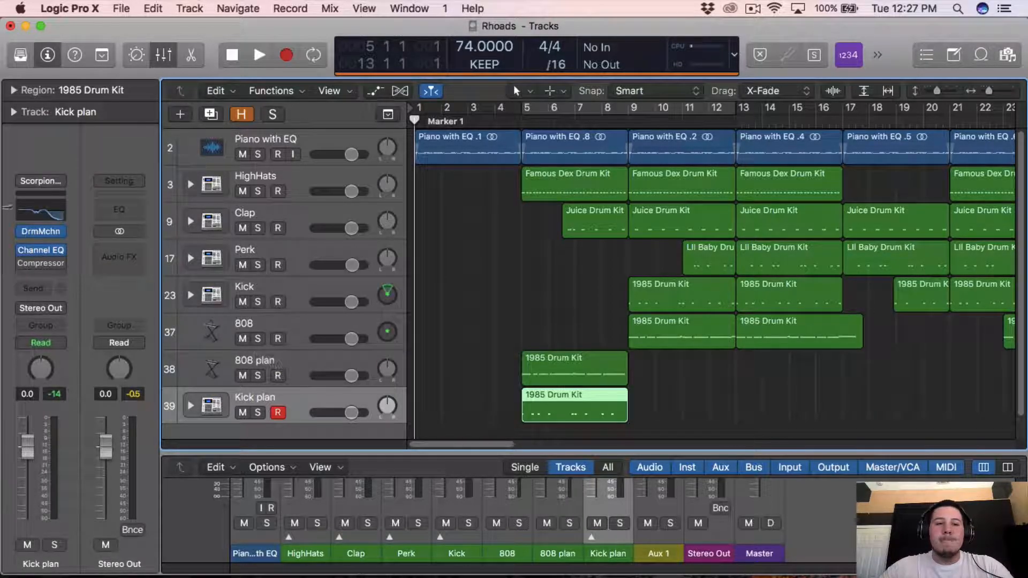
{"action": "left_click", "coordinate": [259, 355]}
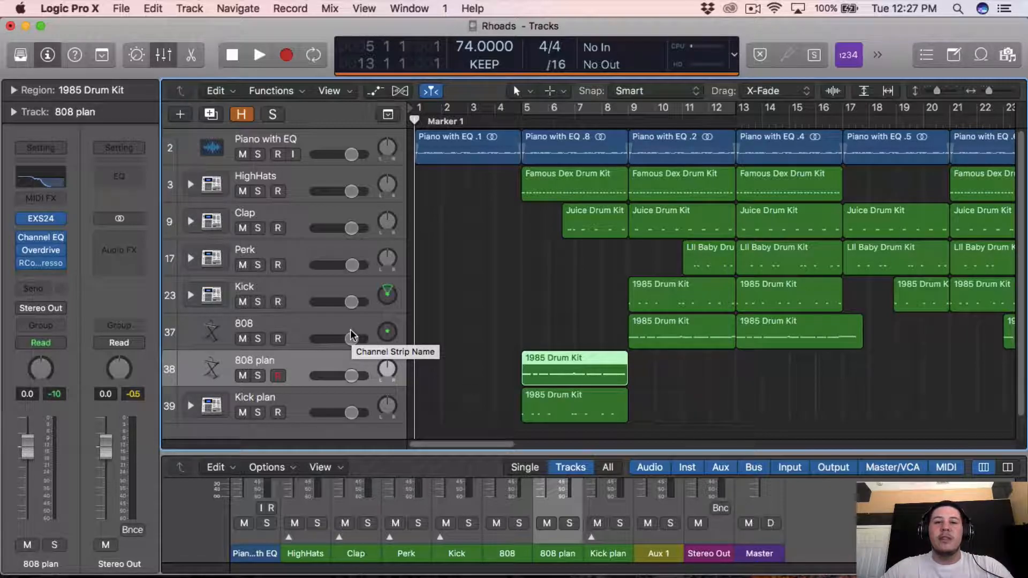
{"action": "key", "text": "space"}
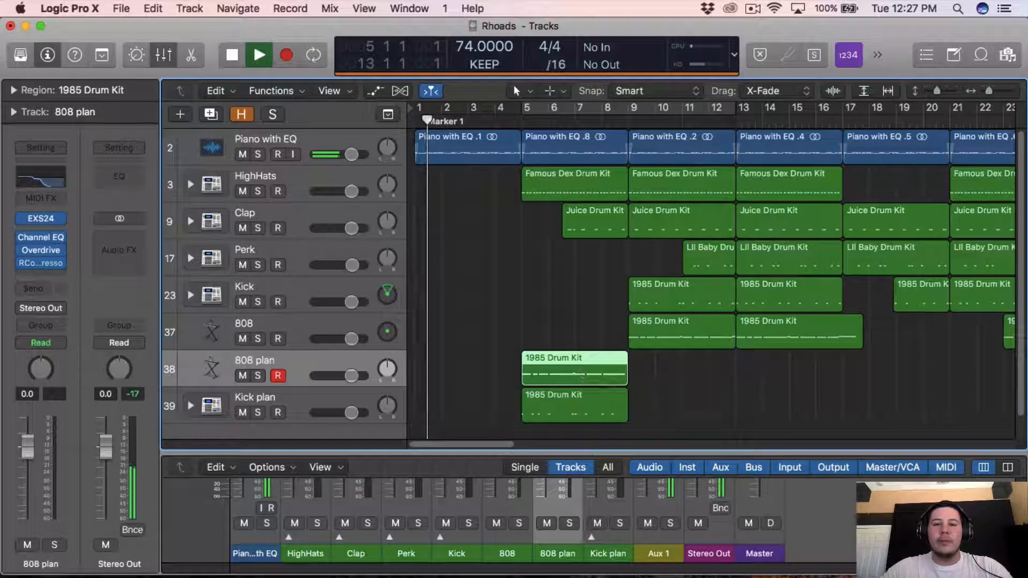
{"action": "left_click_drag", "start_coordinate": [712, 453], "coordinate": [710, 412]}
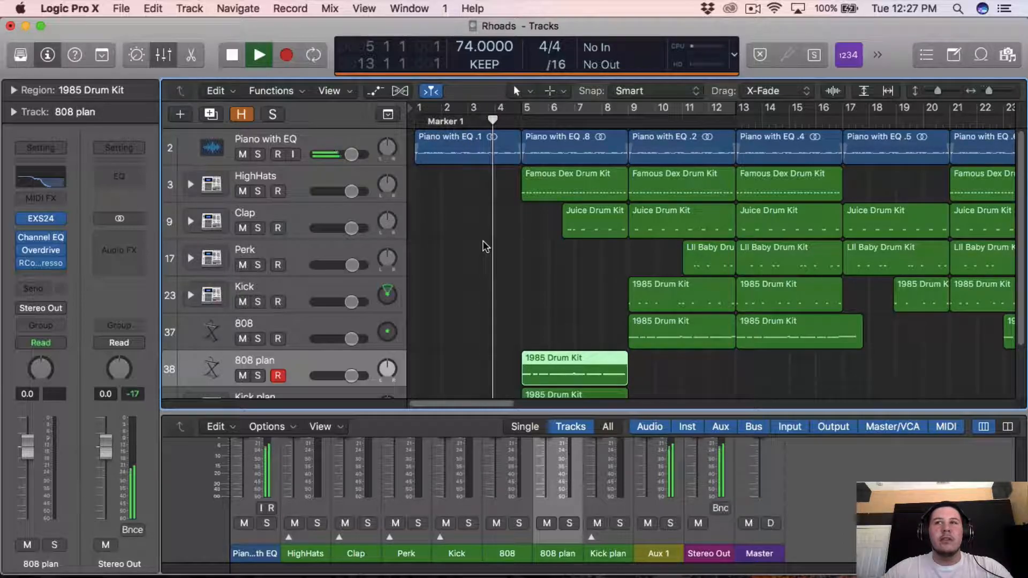
{"action": "scroll", "coordinate": [535, 263], "scroll_direction": "down", "scroll_amount": 1}
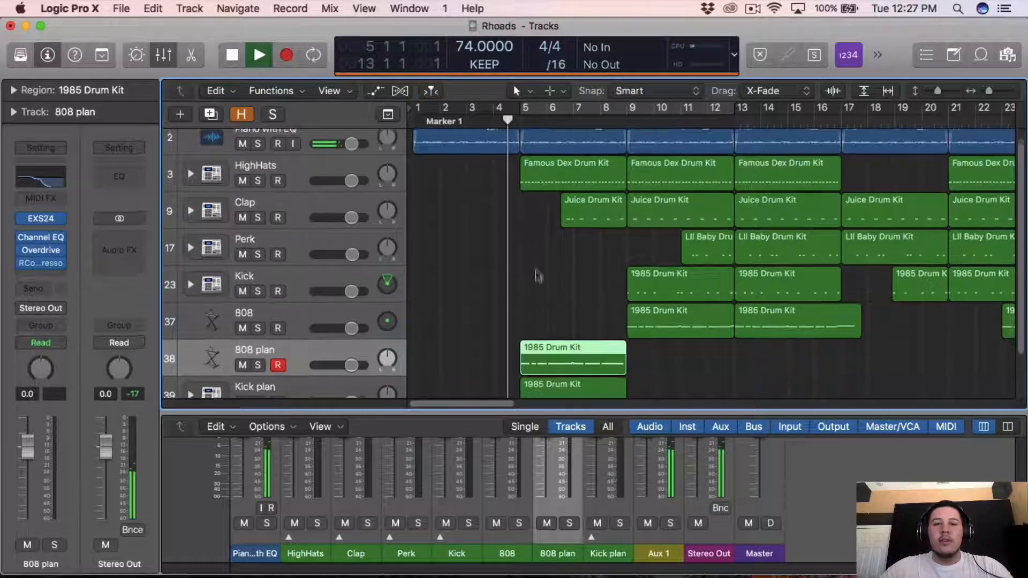
{"action": "scroll", "coordinate": [538, 273], "scroll_direction": "down", "scroll_amount": 1}
{"action": "scroll", "coordinate": [586, 342], "scroll_direction": "right", "scroll_amount": 2}
{"action": "scroll", "coordinate": [586, 342], "scroll_direction": "down", "scroll_amount": 1}
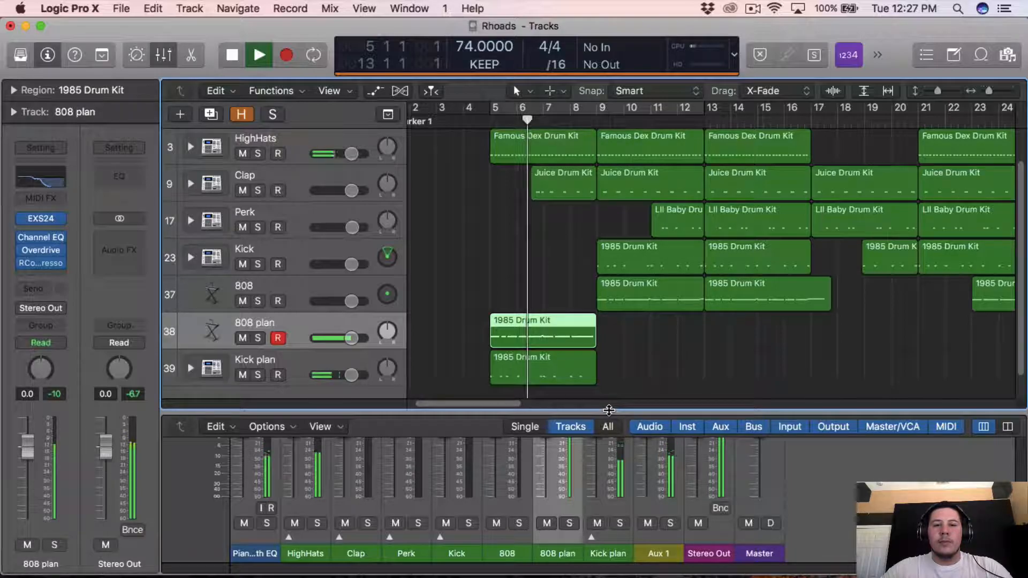
Compare the channel strips of the Kick plan and 808 plan tracks while listening to the arrangement
{"action": "left_click", "coordinate": [287, 356]}
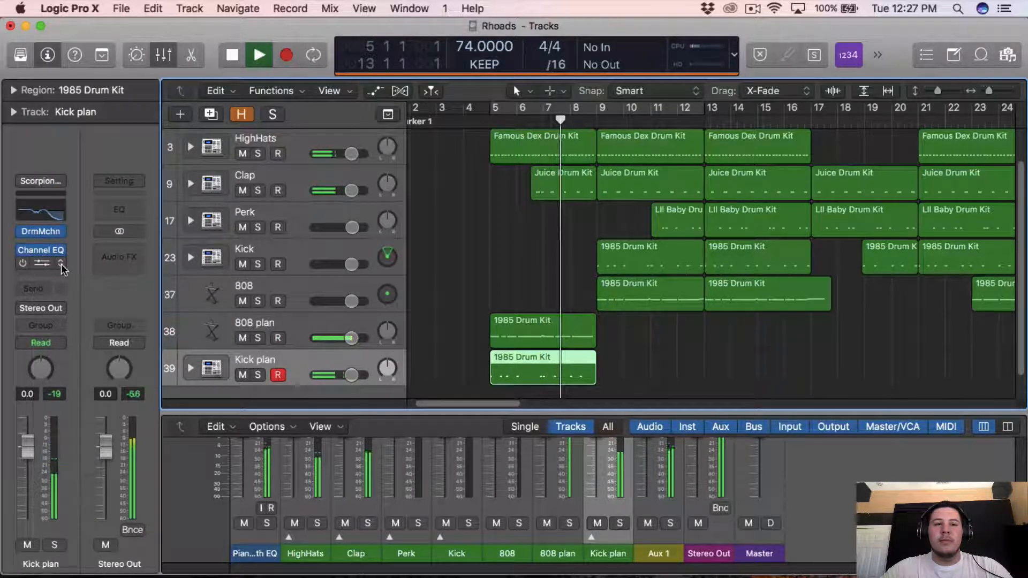
{"action": "key", "text": "Up"}
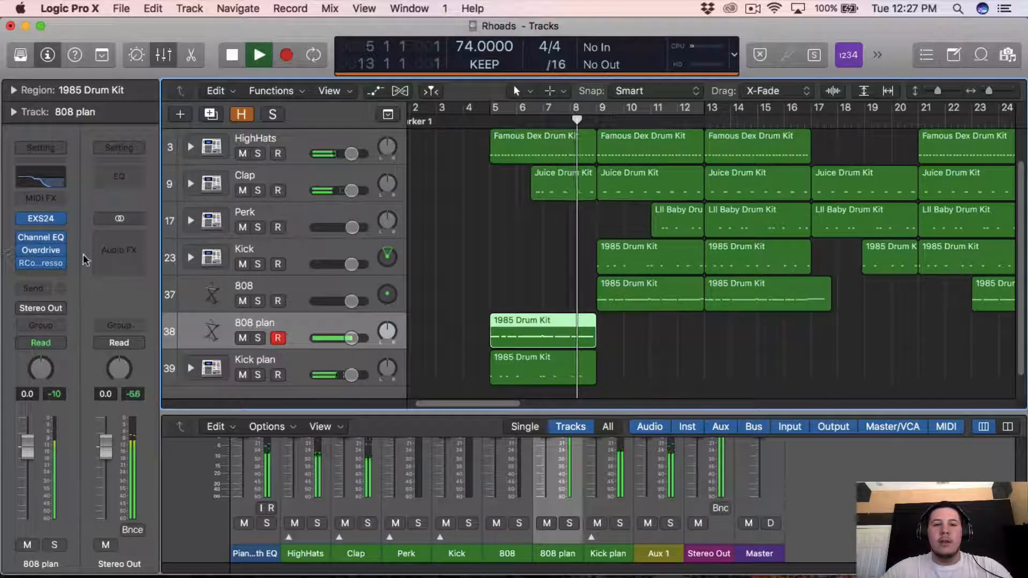
{"action": "left_click", "coordinate": [691, 349]}
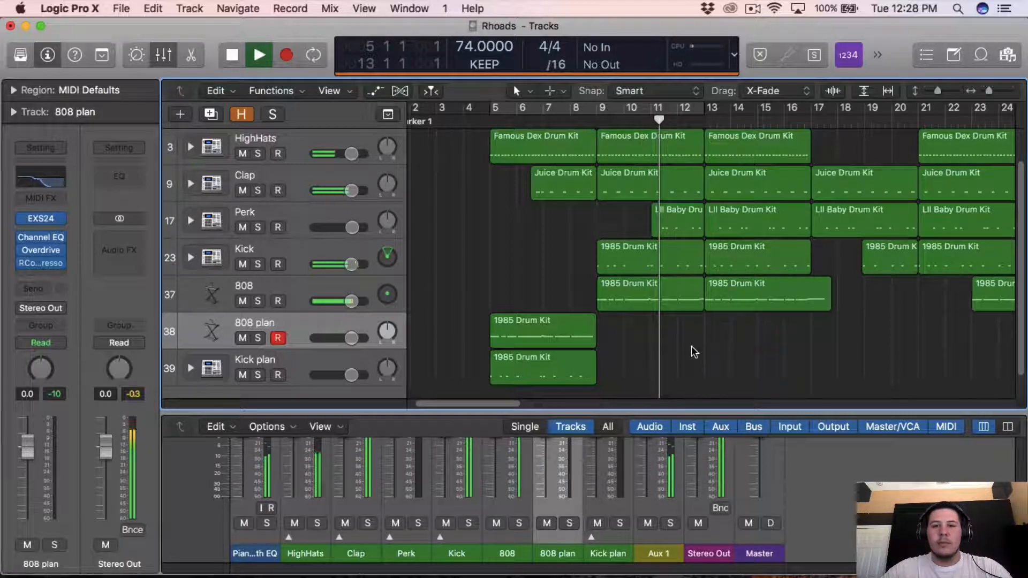
{"action": "scroll", "coordinate": [697, 329], "scroll_direction": "up", "scroll_amount": 1}
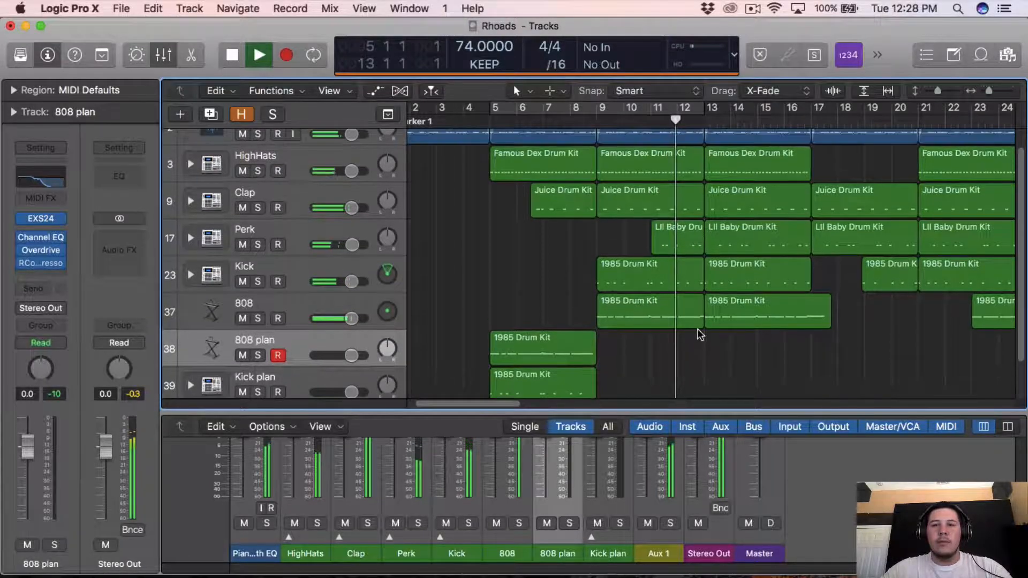
{"action": "scroll", "coordinate": [691, 325], "scroll_direction": "down", "scroll_amount": 1}
Turn on cycle playback for bars 5 to 13, stop playback, and make the mixer shorter
{"action": "key", "text": "c"}
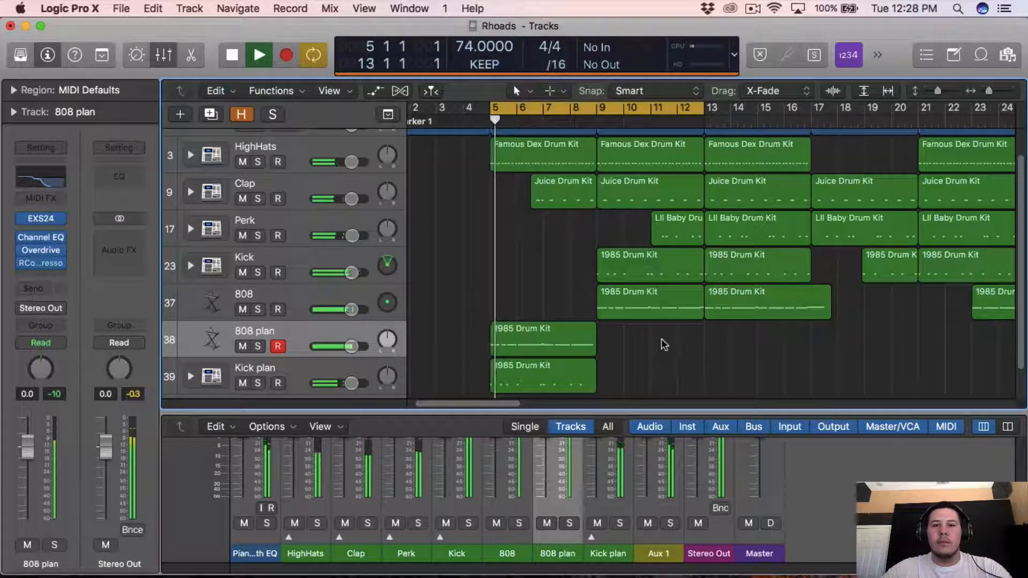
{"action": "key", "text": "space"}
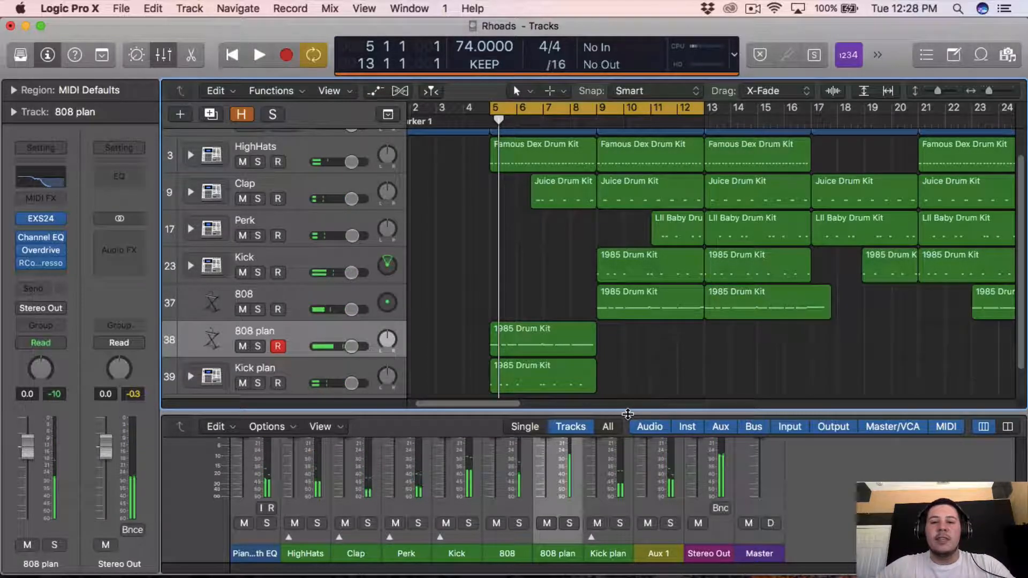
{"action": "left_click_drag", "start_coordinate": [628, 414], "coordinate": [627, 464]}
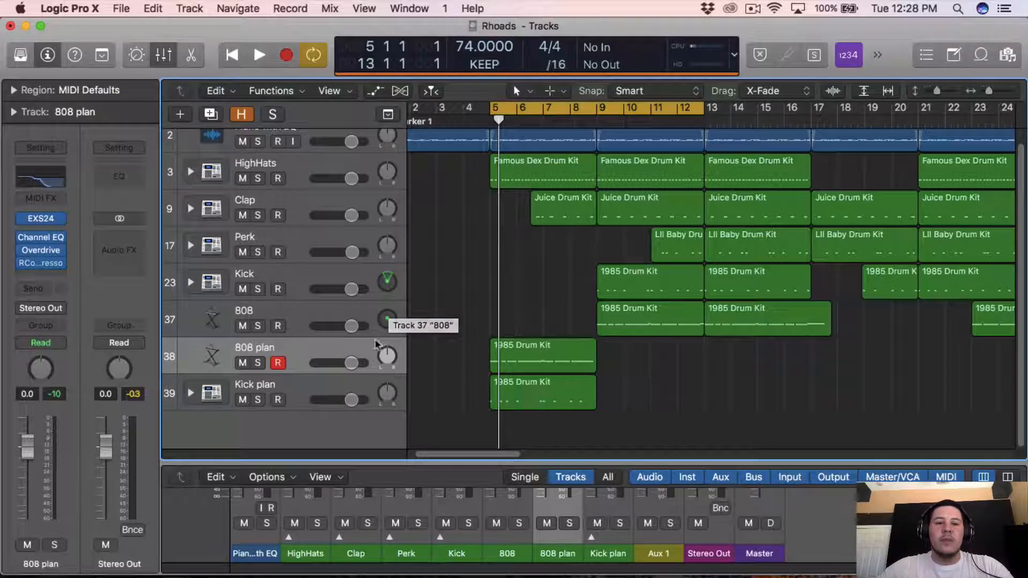
Switch the 808 plan track's pan control to Binaural Pan in its channel strip
{"action": "left_click", "coordinate": [298, 357]}
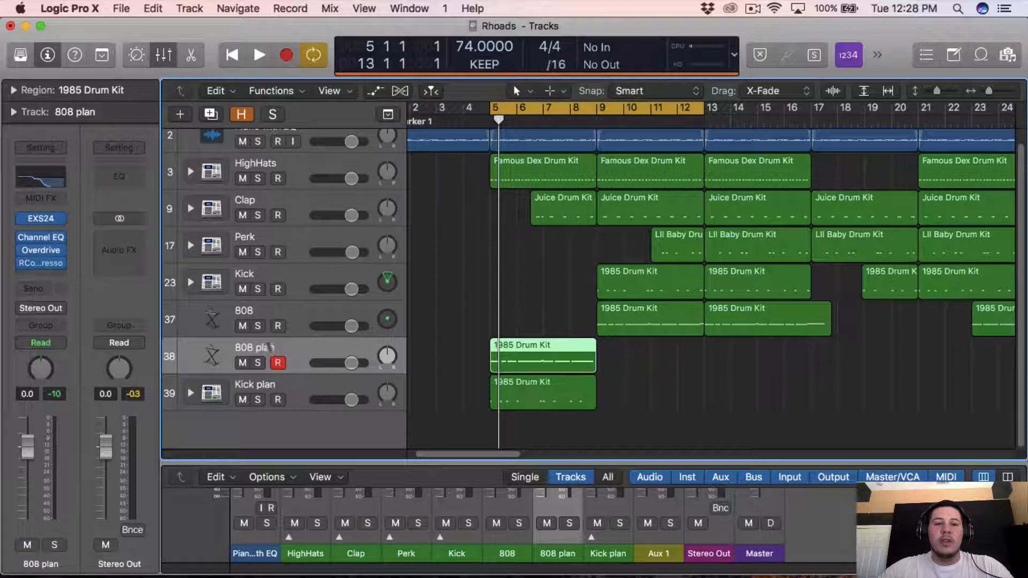
{"action": "left_click", "coordinate": [42, 60]}
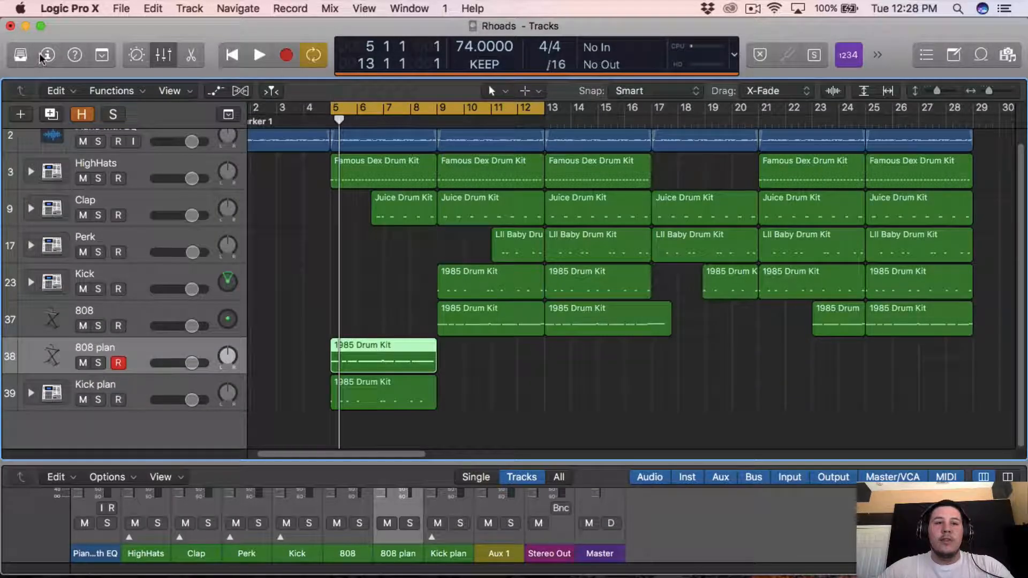
{"action": "left_click", "coordinate": [44, 56]}
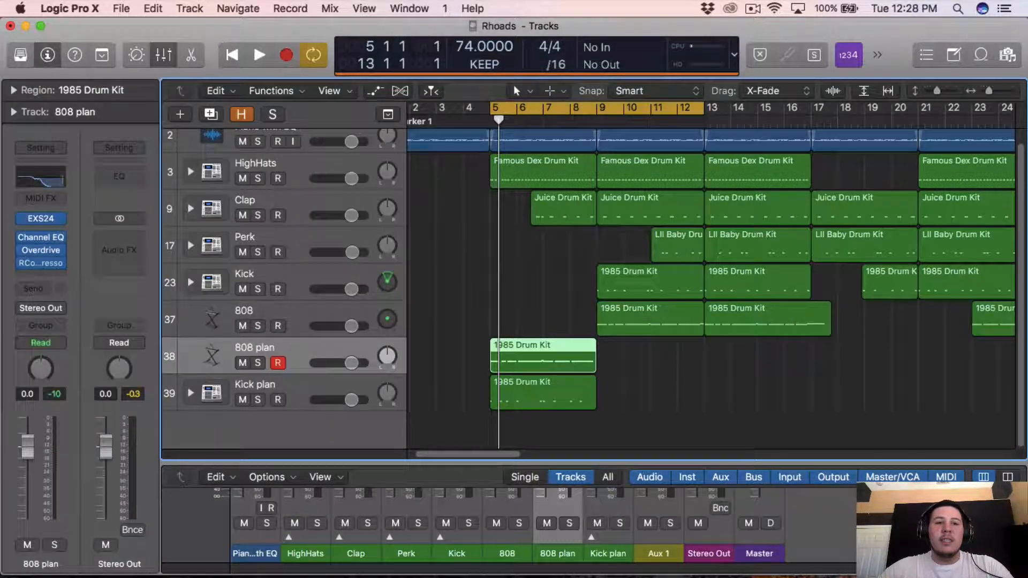
{"action": "right_click", "coordinate": [45, 370]}
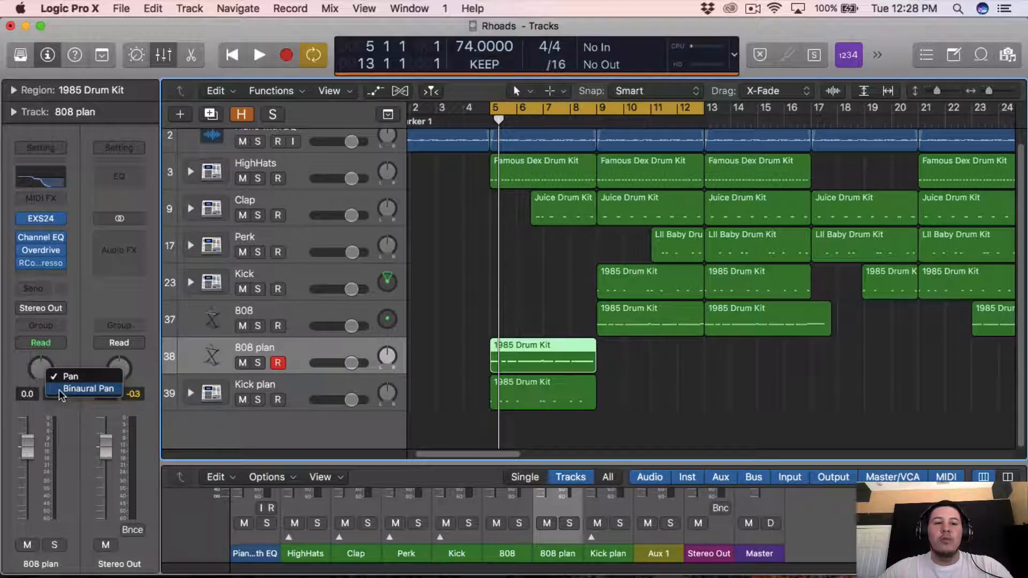
{"action": "left_click", "coordinate": [59, 390]}
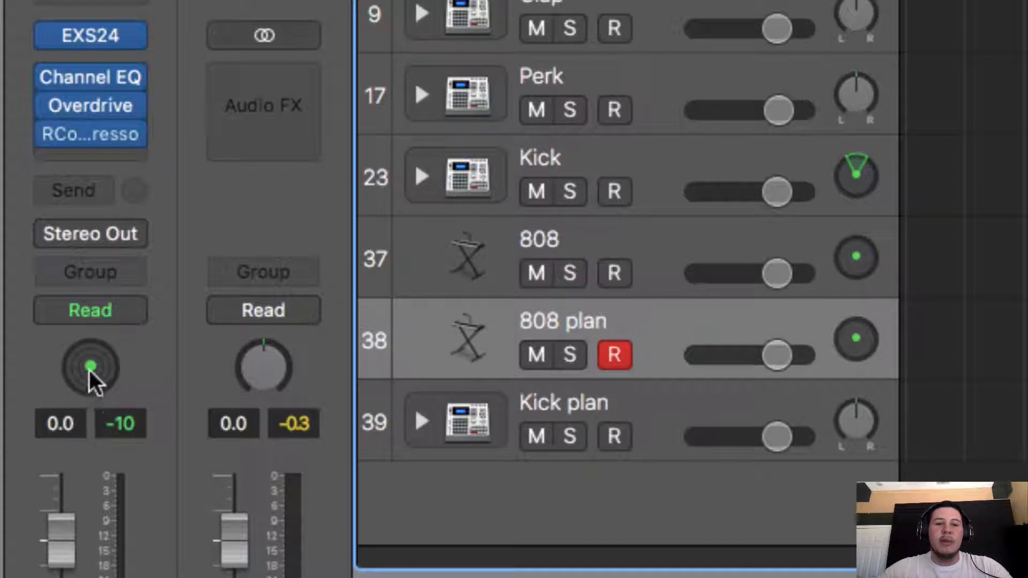
Solo the 808 plan track and adjust its binaural pan position while it plays
{"action": "left_click_drag", "start_coordinate": [89, 367], "coordinate": [89, 346]}
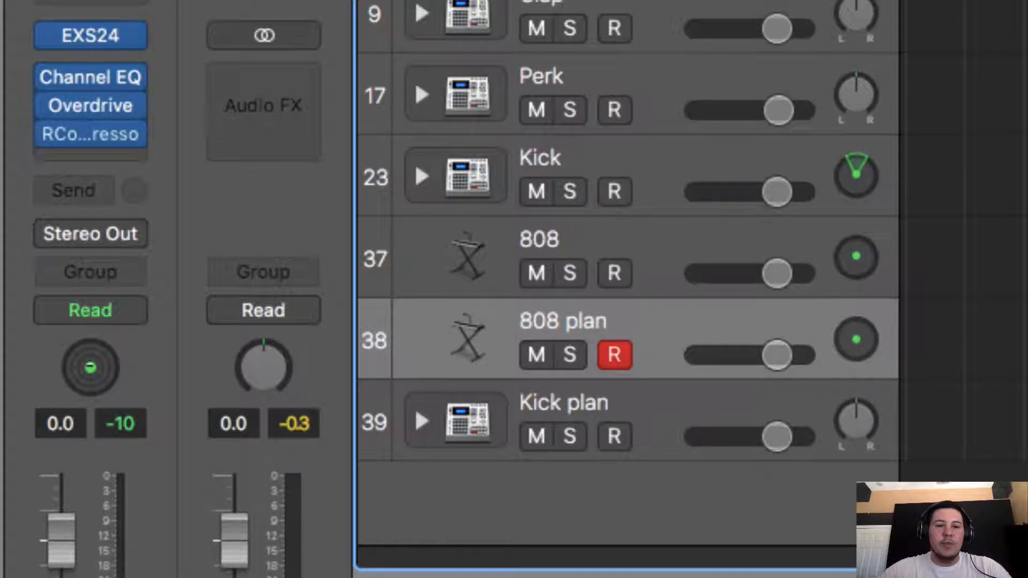
{"action": "left_click", "coordinate": [555, 358]}
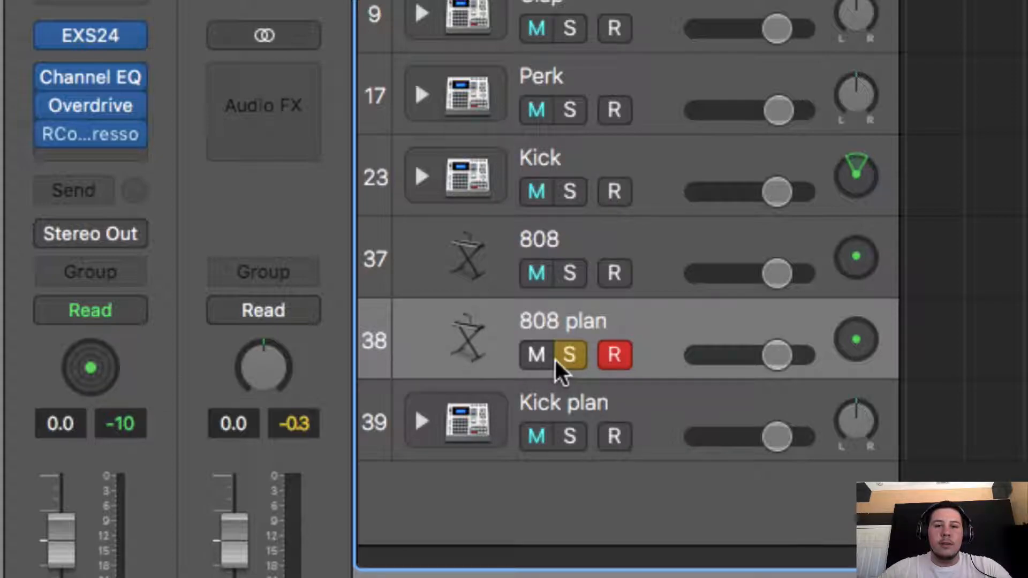
{"action": "key", "text": "space"}
{"action": "left_click_drag", "start_coordinate": [88, 368], "coordinate": [88, 393]}
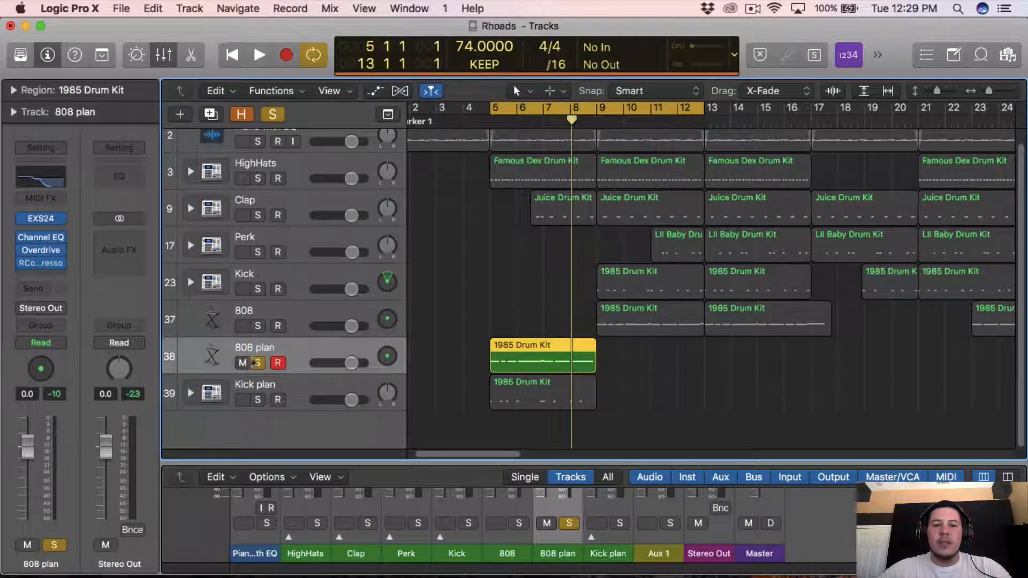
Switch the Kick plan track to Binaural Pan and solo it alongside 808 plan to hear both together
{"action": "left_click", "coordinate": [270, 381]}
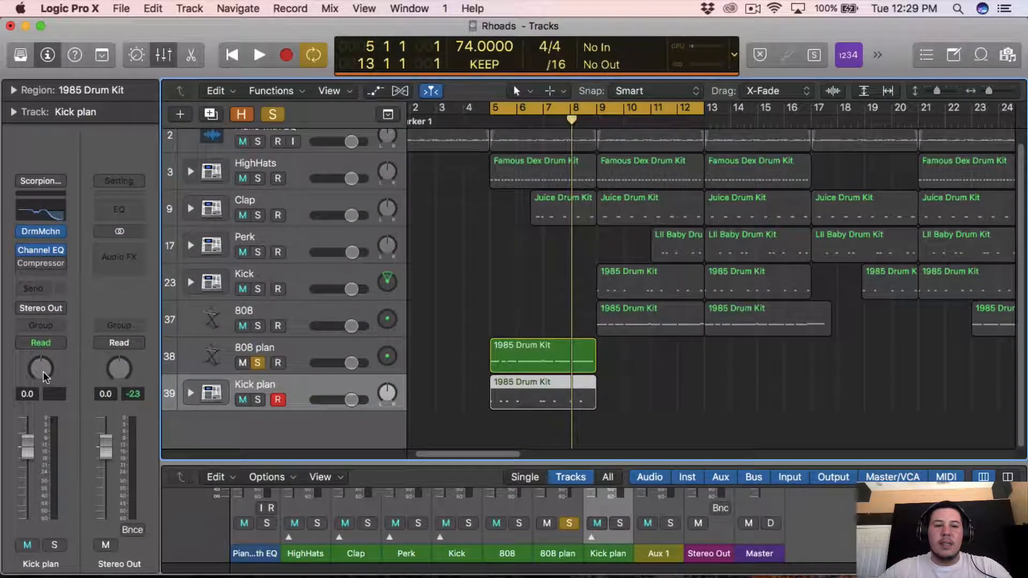
{"action": "right_click", "coordinate": [43, 371]}
{"action": "left_click", "coordinate": [64, 378]}
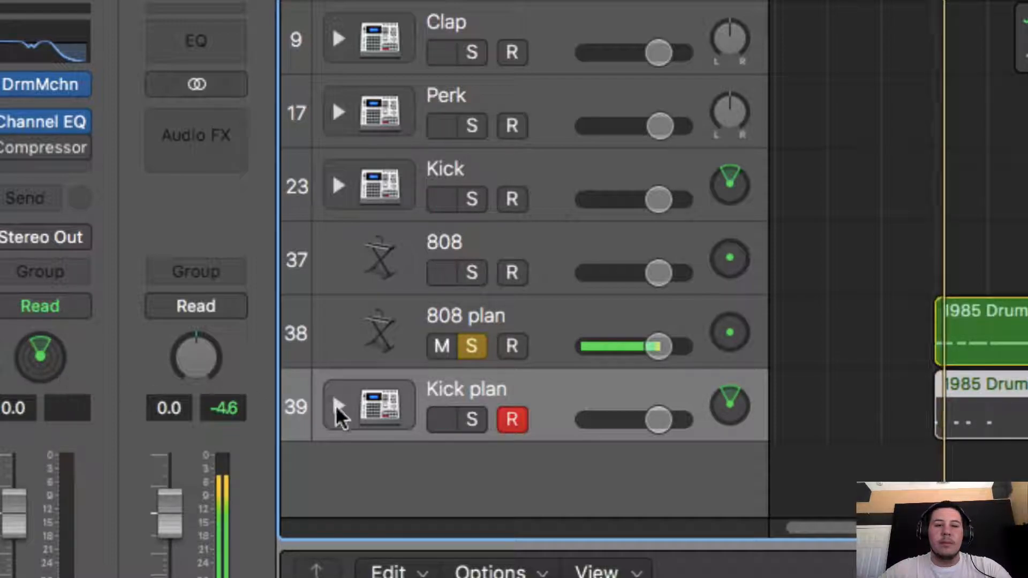
{"action": "left_click", "coordinate": [472, 419]}
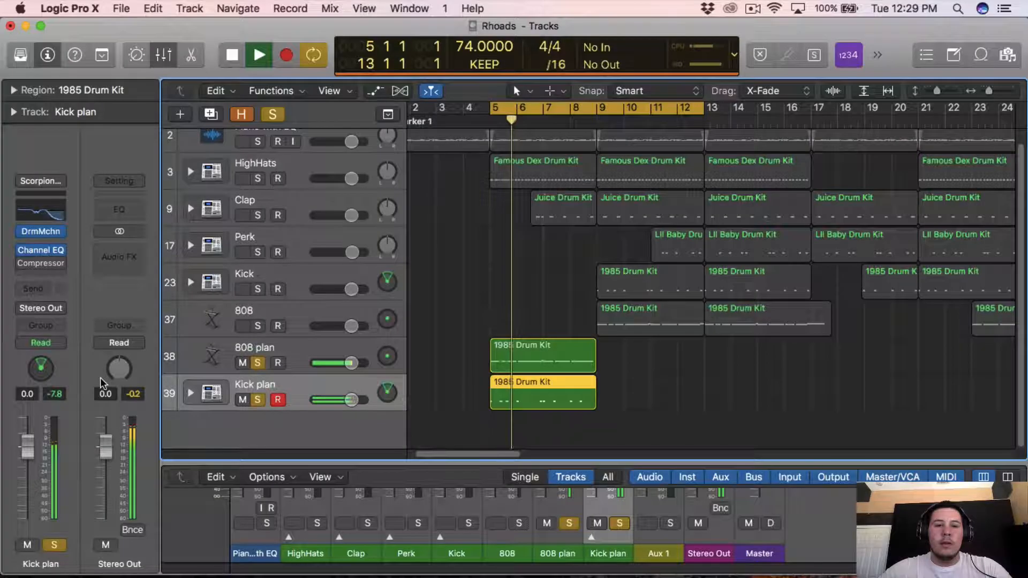
{"action": "key", "text": "space"}
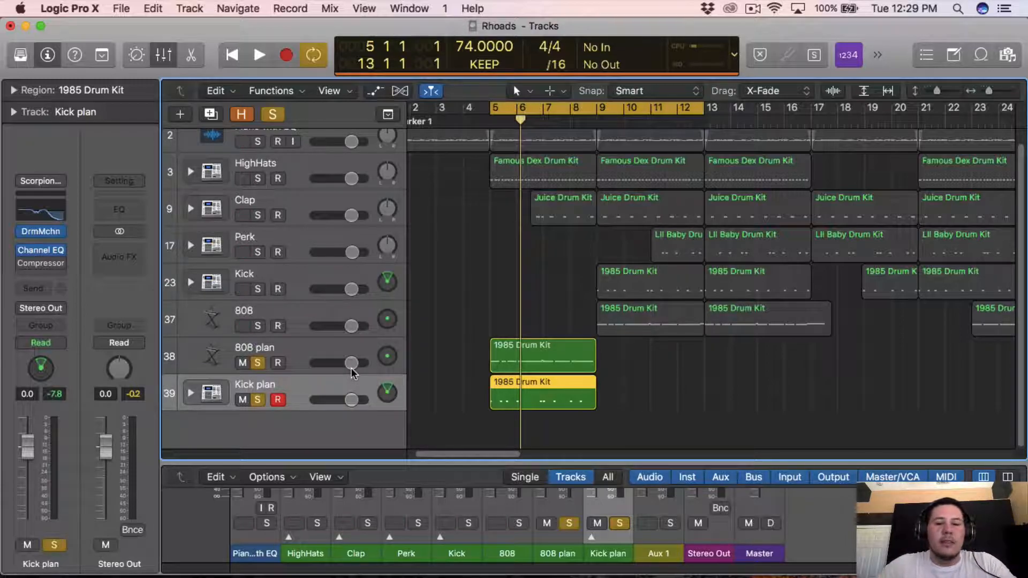
Open the 808 plan region in the Piano Roll and enlarge the editor to view its notes
{"action": "left_click", "coordinate": [627, 387]}
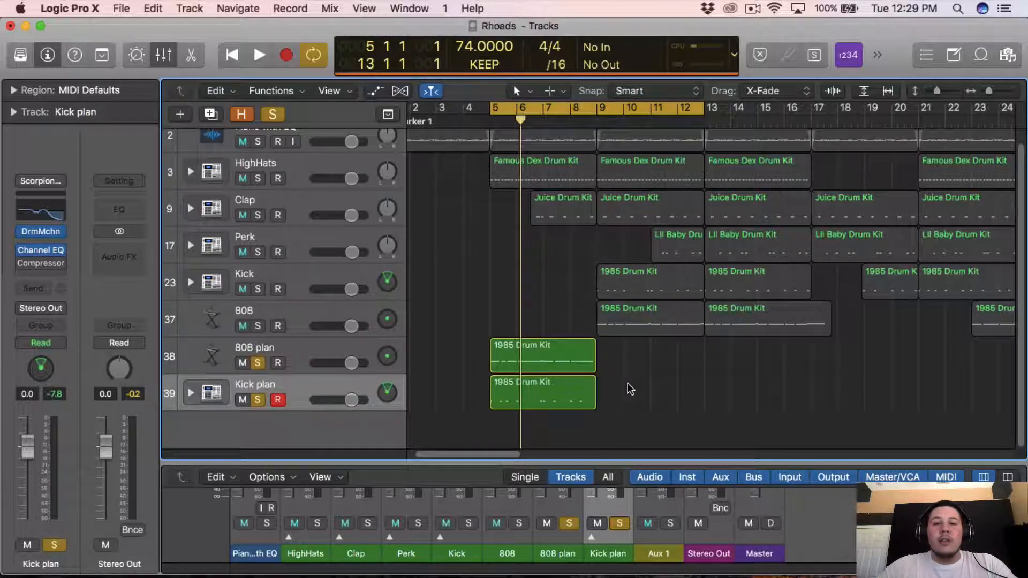
{"action": "left_click", "coordinate": [532, 369]}
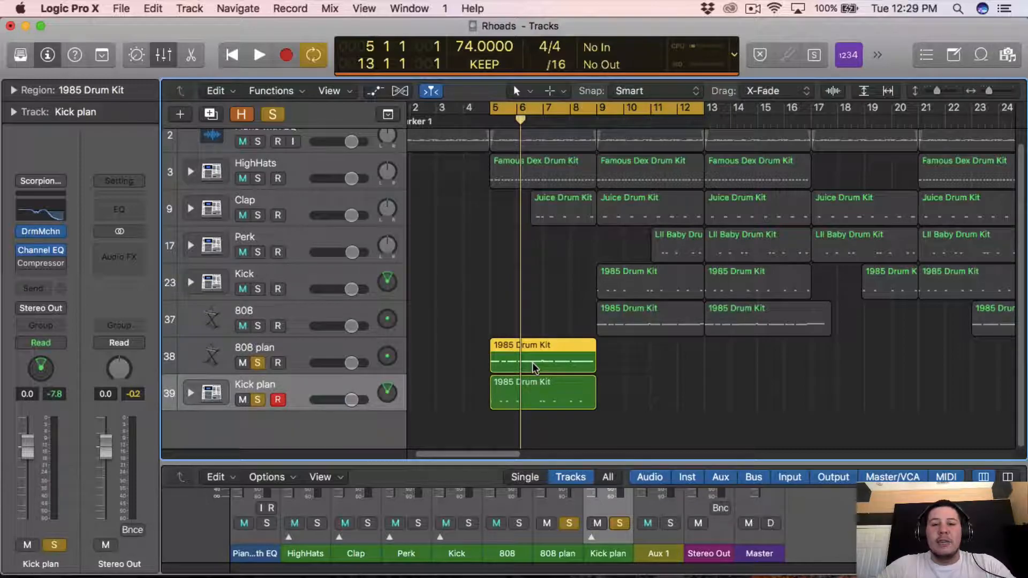
{"action": "double_click", "coordinate": [532, 368]}
{"action": "left_click_drag", "start_coordinate": [559, 464], "coordinate": [516, 270]}
{"action": "scroll", "coordinate": [487, 406], "scroll_direction": "left", "scroll_amount": 5}
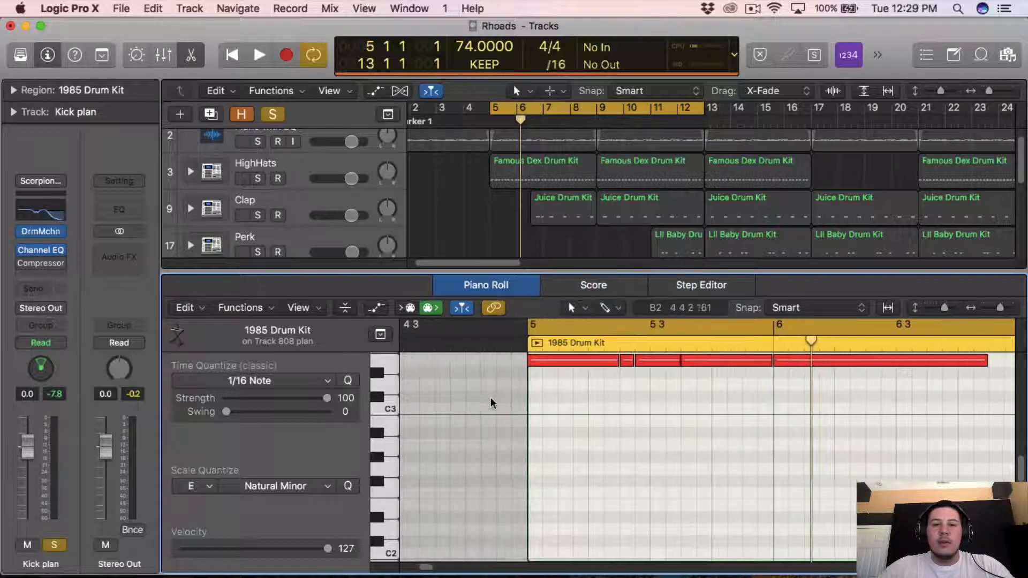
Examine the pitch and velocity of the first note in the 808 plan region
{"action": "scroll", "coordinate": [491, 404], "scroll_direction": "right", "scroll_amount": 2}
{"action": "scroll", "coordinate": [524, 234], "scroll_direction": "down", "scroll_amount": 6}
{"action": "scroll", "coordinate": [516, 370], "scroll_direction": "up", "scroll_amount": 1}
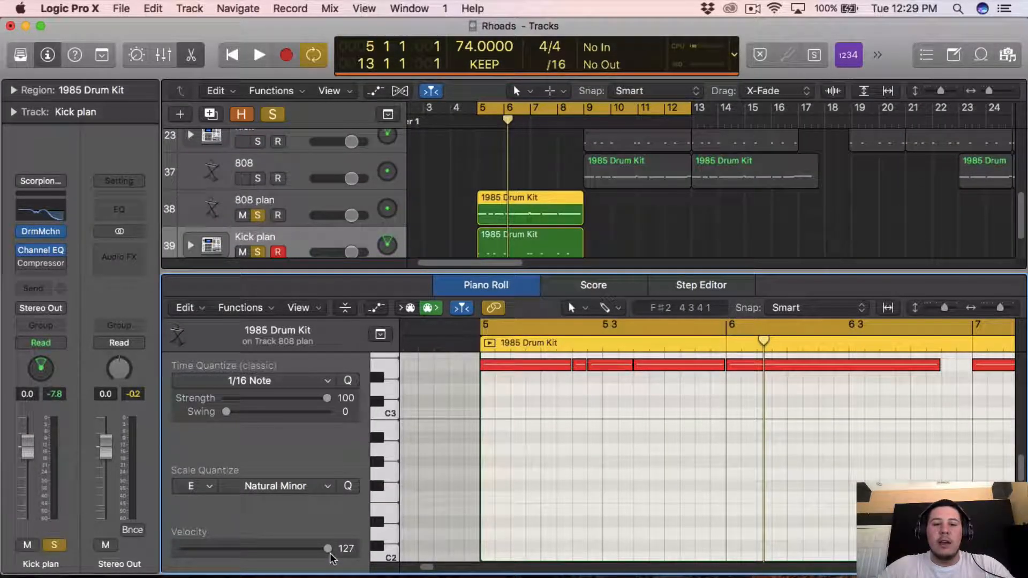
{"action": "scroll", "coordinate": [540, 400], "scroll_direction": "up", "scroll_amount": 1}
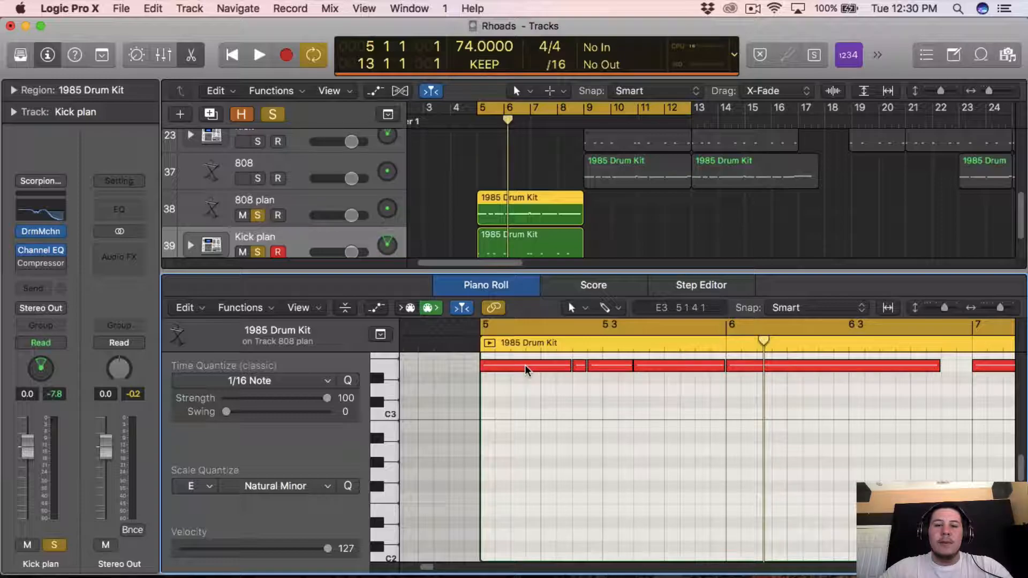
{"action": "mouse_move", "coordinate": [525, 369]}
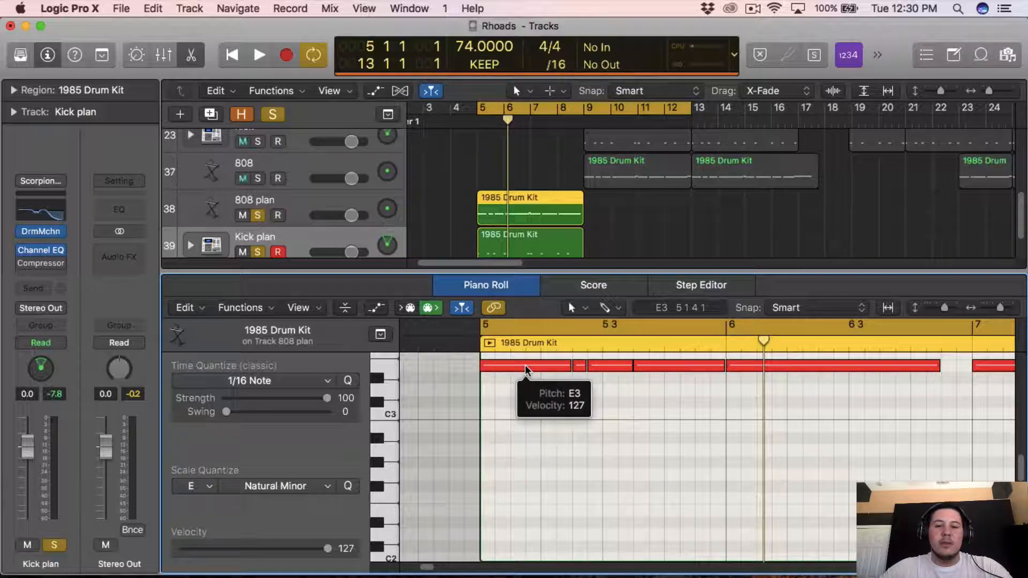
{"action": "left_click", "coordinate": [525, 369]}
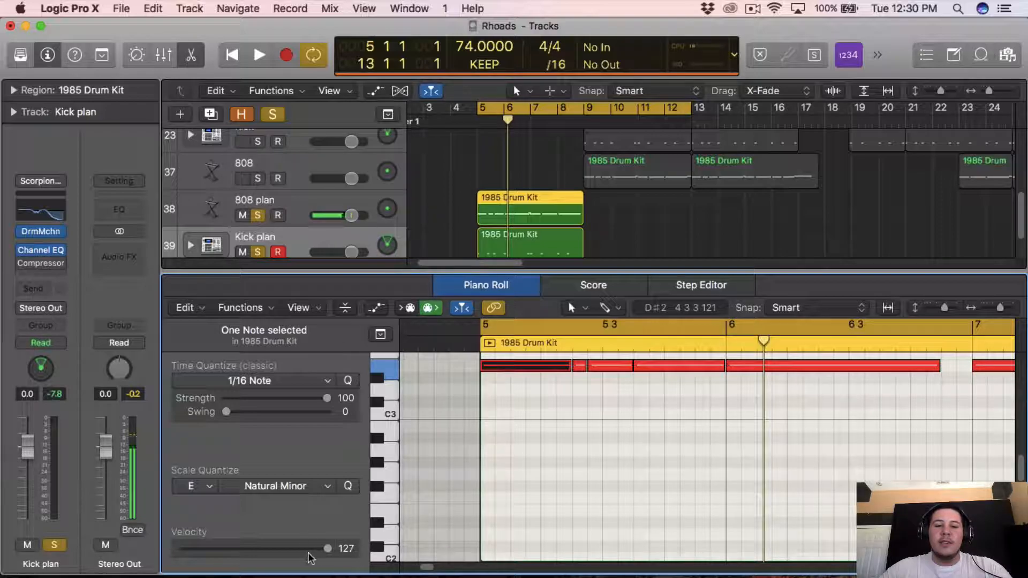
Shrink the Piano Roll to bring all tracks back into view and deselect the 808 plan region
{"action": "left_click_drag", "start_coordinate": [444, 274], "coordinate": [444, 450]}
{"action": "left_click", "coordinate": [600, 428]}
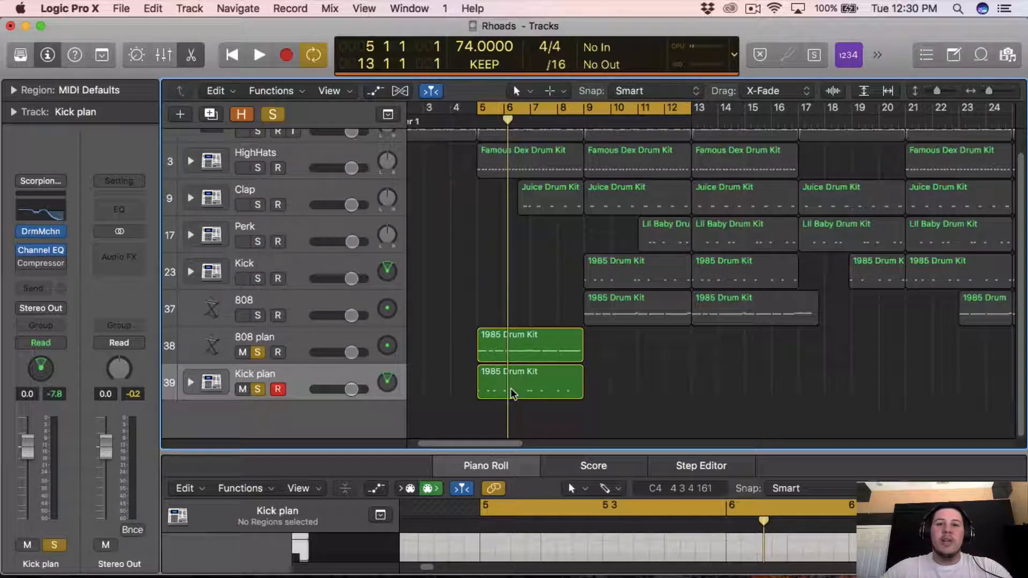
{"action": "scroll", "coordinate": [488, 327], "scroll_direction": "up", "scroll_amount": 1}
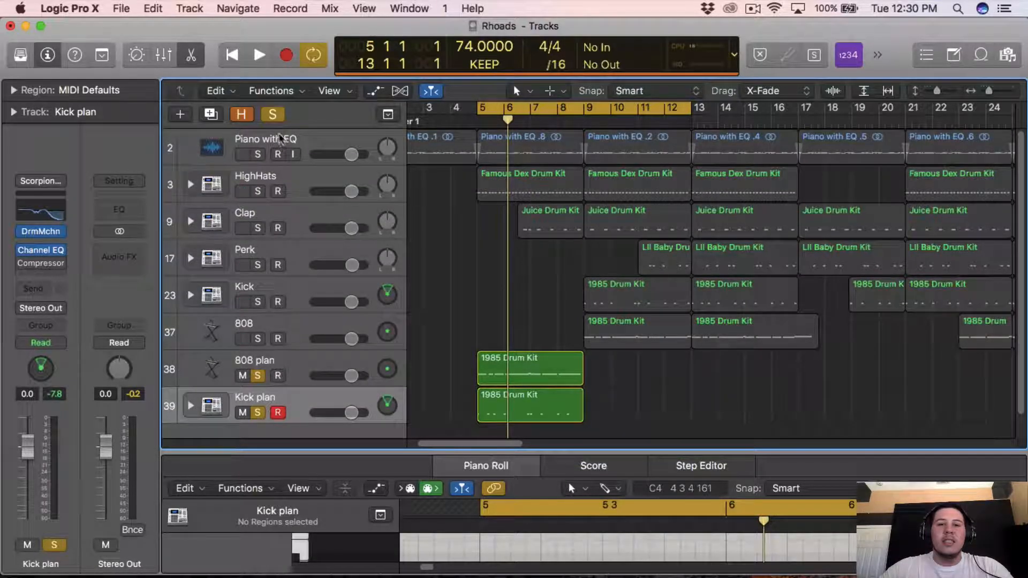
Solo the HighHats track and open its Channel EQ
{"action": "left_click", "coordinate": [265, 140]}
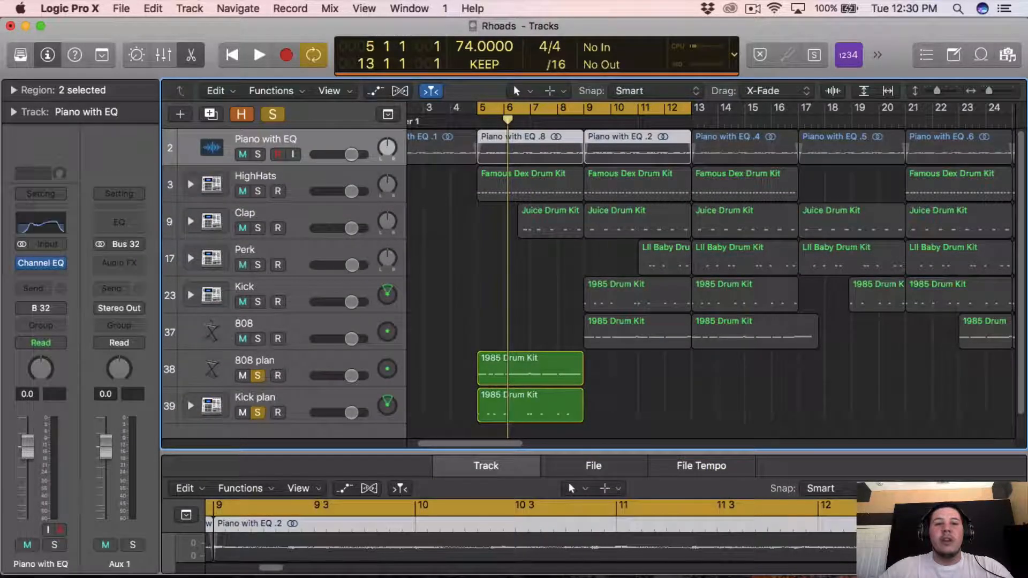
{"action": "left_click", "coordinate": [252, 175]}
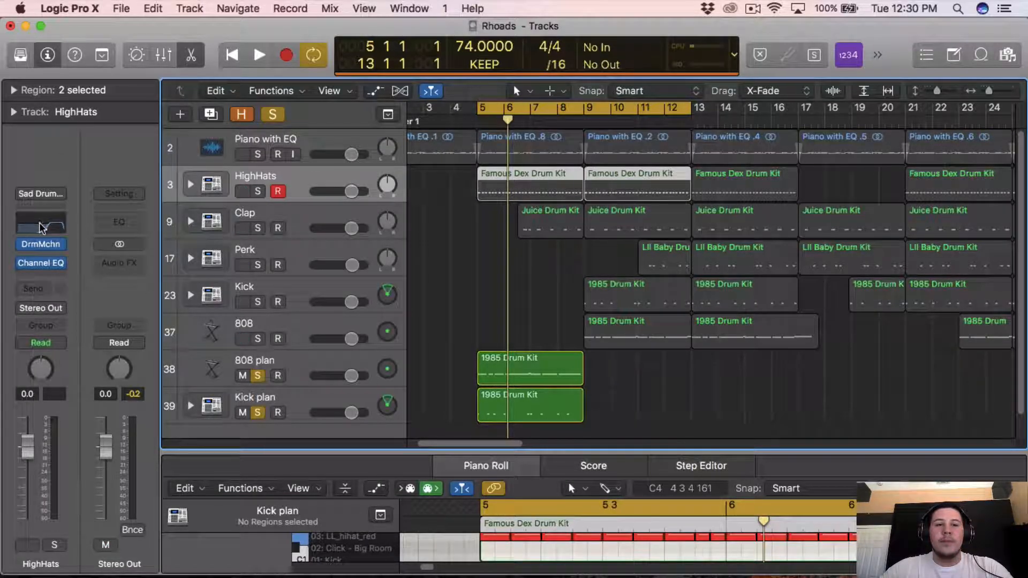
{"action": "left_click", "coordinate": [257, 191]}
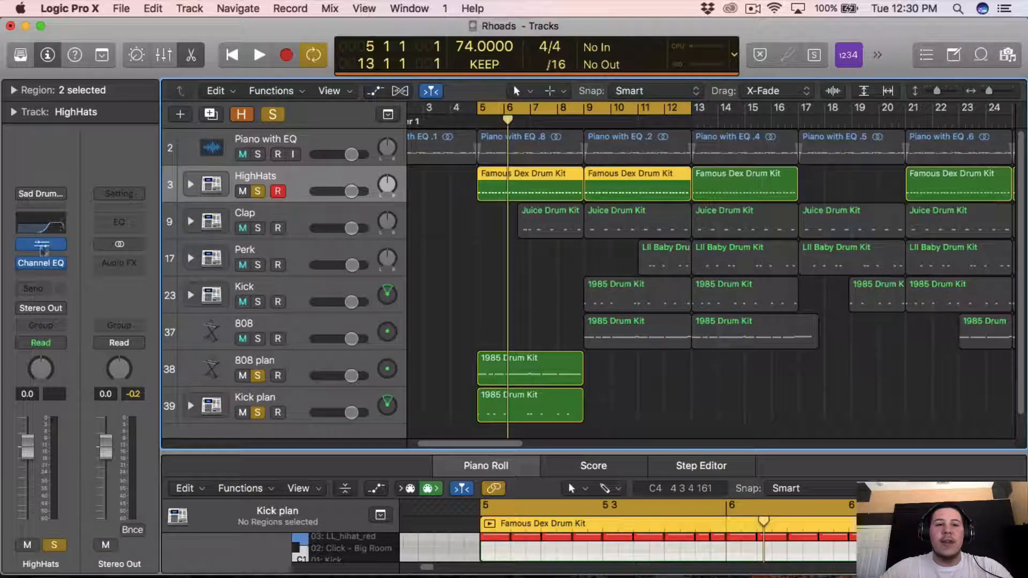
{"action": "left_click", "coordinate": [46, 224]}
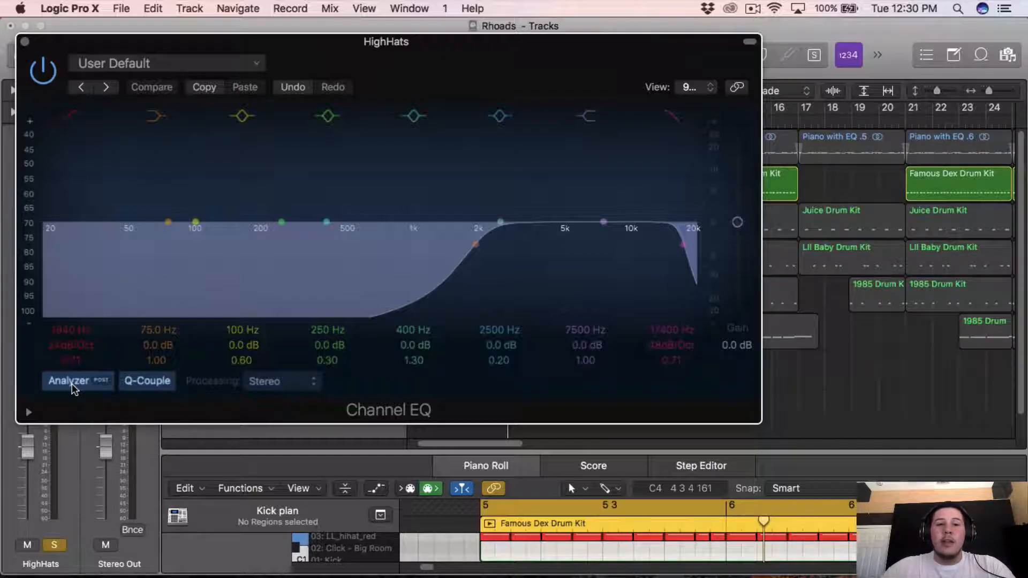
{"action": "left_click_drag", "start_coordinate": [291, 70], "coordinate": [361, 142]}
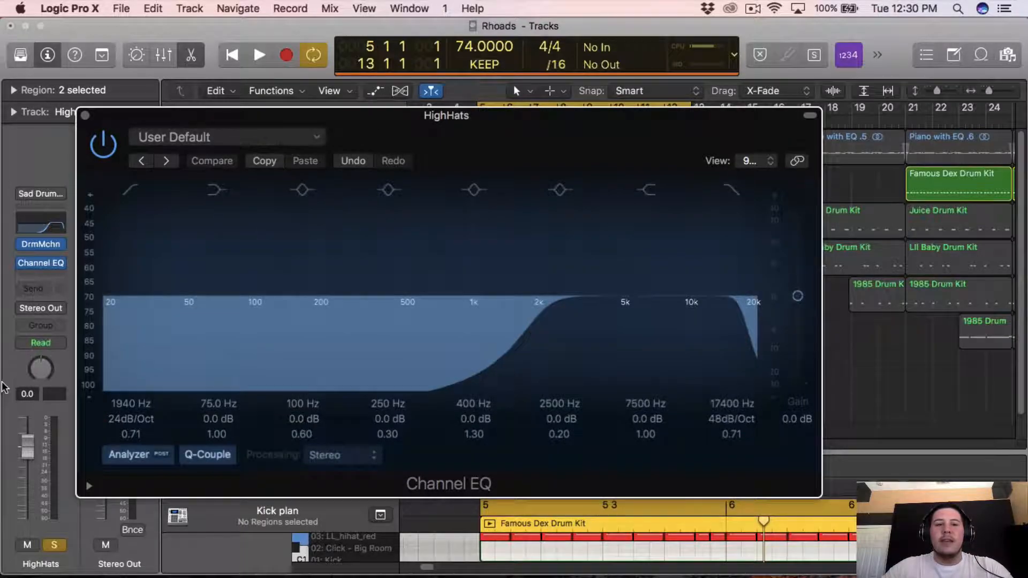
Lower the low-cut filter in the HighHats EQ to 20 Hz and play the hats to hear the difference
{"action": "key", "text": "space"}
{"action": "left_click_drag", "start_coordinate": [131, 404], "coordinate": [131, 440]}
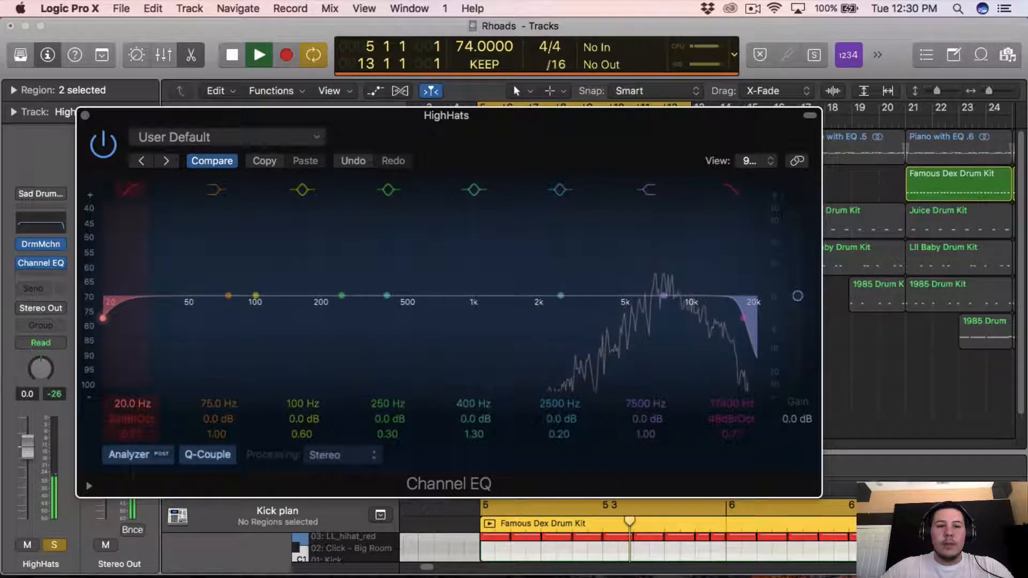
{"action": "key", "text": "space"}
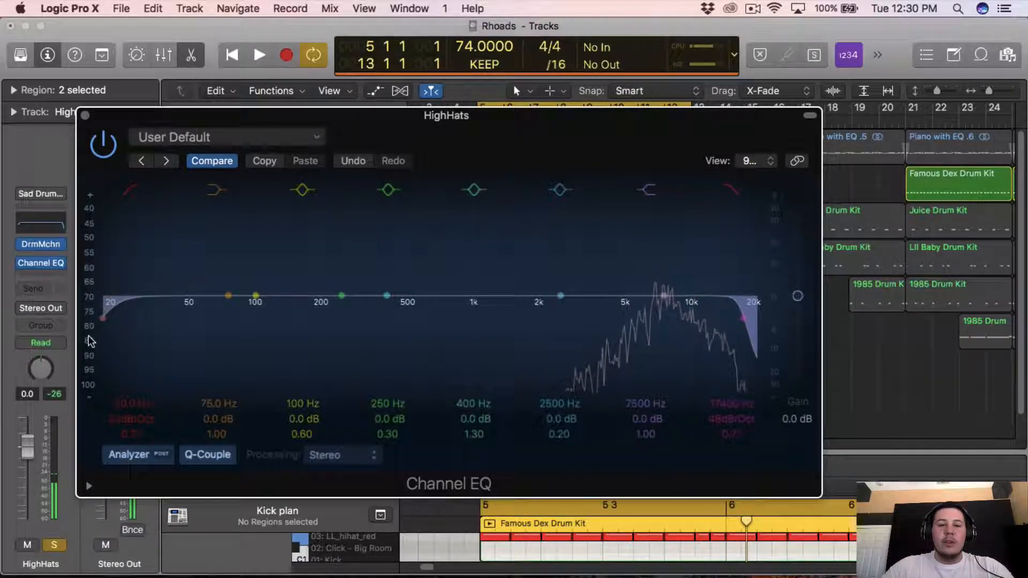
{"action": "key", "text": "space"}
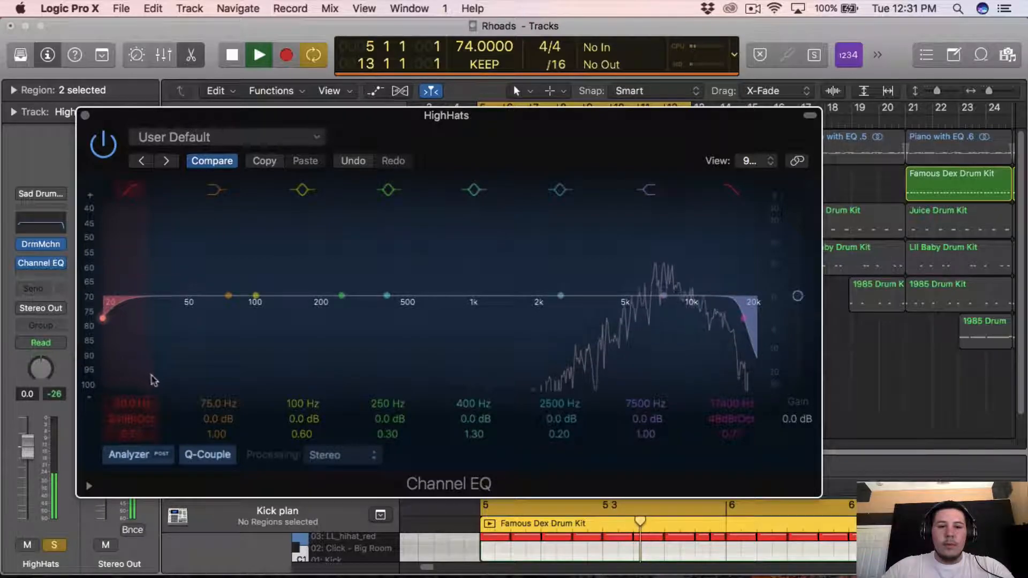
Try boosting the HighHats 75 Hz band by 24 dB and the 100 Hz band by 19 dB, and disable both bands
{"action": "left_click_drag", "start_coordinate": [223, 422], "coordinate": [303, 375]}
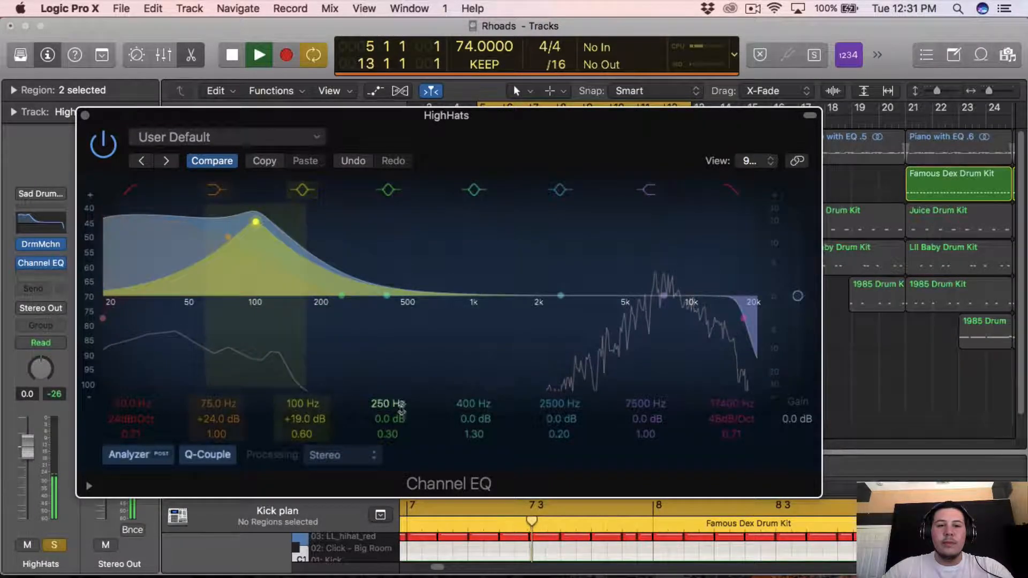
{"action": "left_click", "coordinate": [303, 192]}
{"action": "left_click", "coordinate": [215, 190]}
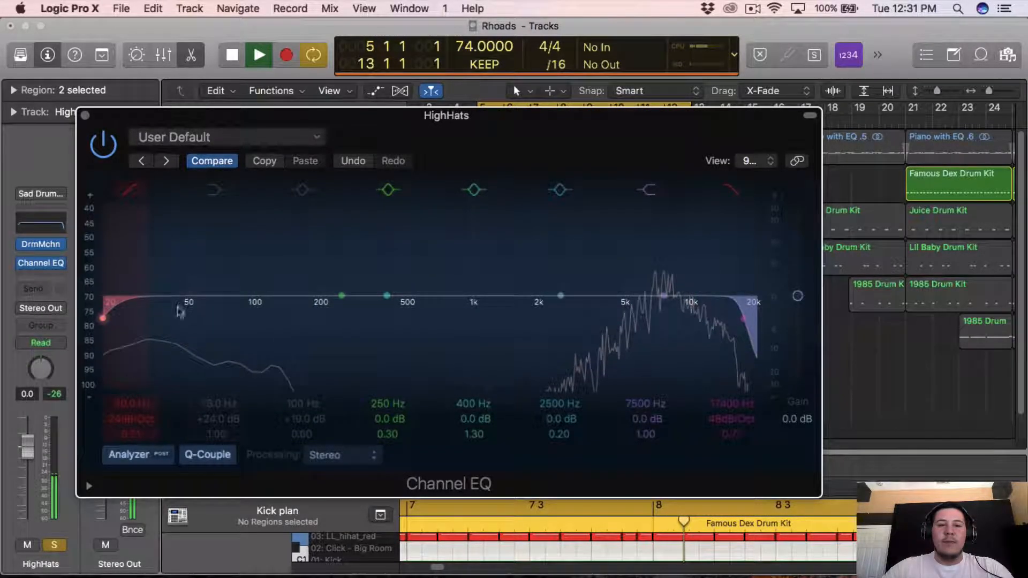
{"action": "key", "text": "space"}
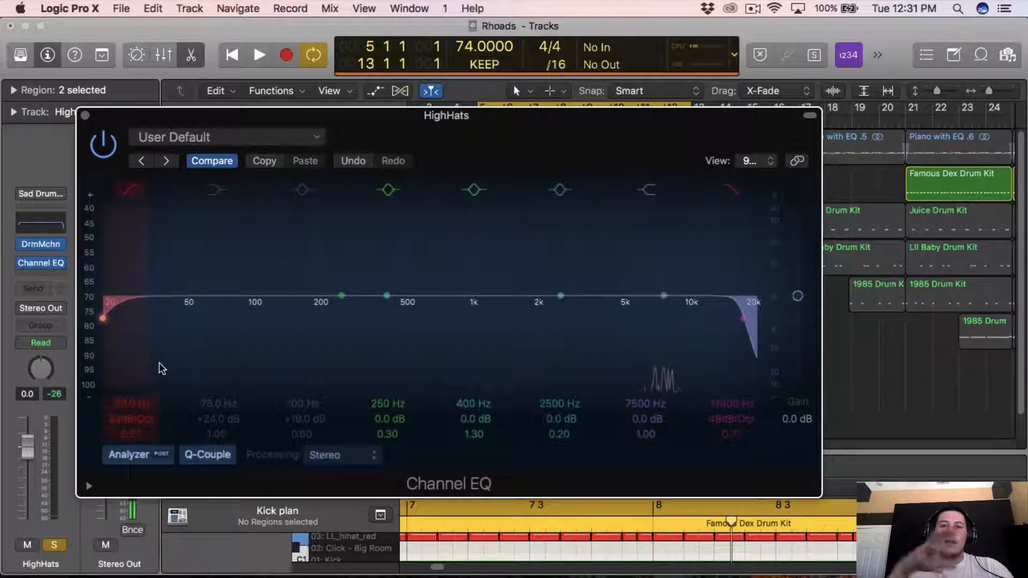
Raise the HighHats low-cut filter to 1820 Hz, audition it briefly, and close the EQ
{"action": "left_click_drag", "start_coordinate": [141, 402], "coordinate": [141, 355]}
{"action": "key", "text": "space"}
{"action": "key", "text": "space"}
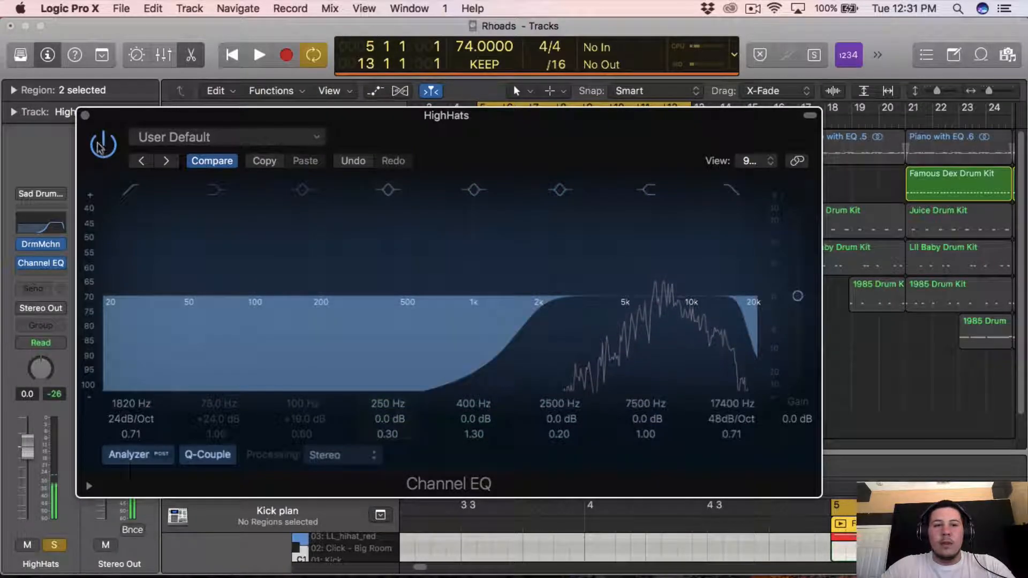
{"action": "left_click", "coordinate": [86, 115]}
{"action": "left_click", "coordinate": [485, 275]}
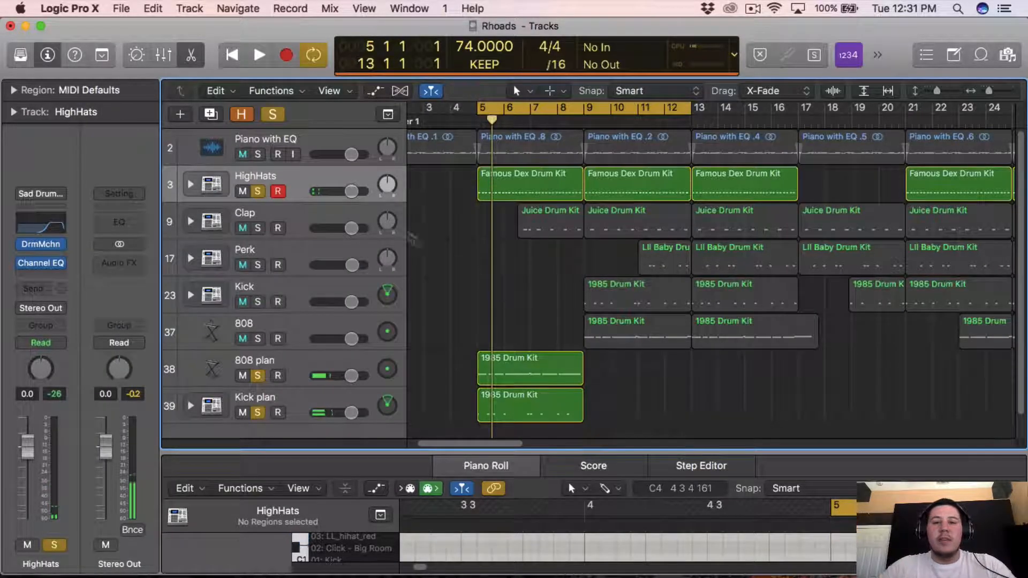
Open the RCompressor on the 808 plan track and check which side-chain source it uses
{"action": "left_click", "coordinate": [298, 249]}
{"action": "left_click", "coordinate": [297, 211]}
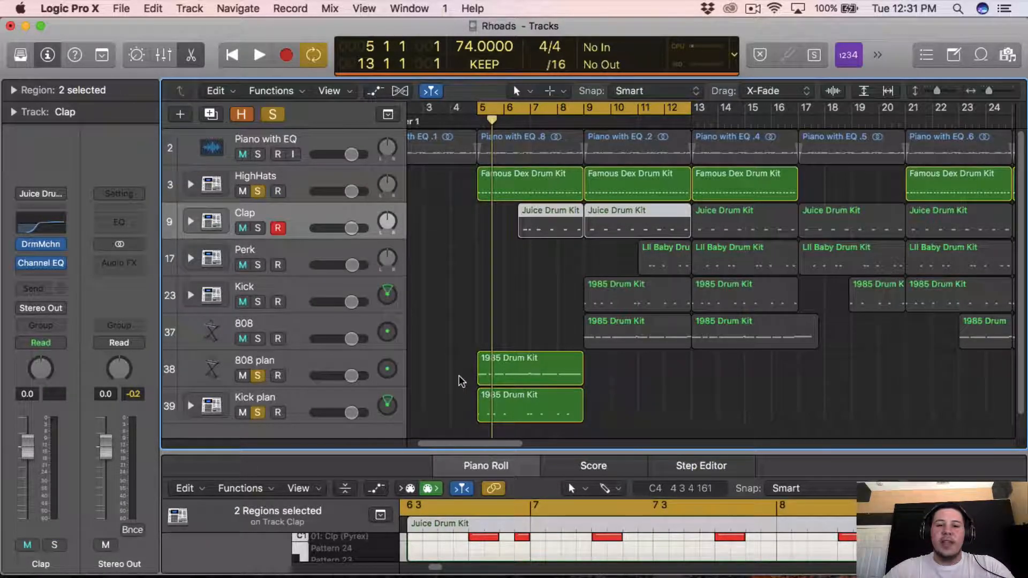
{"action": "left_click", "coordinate": [299, 358]}
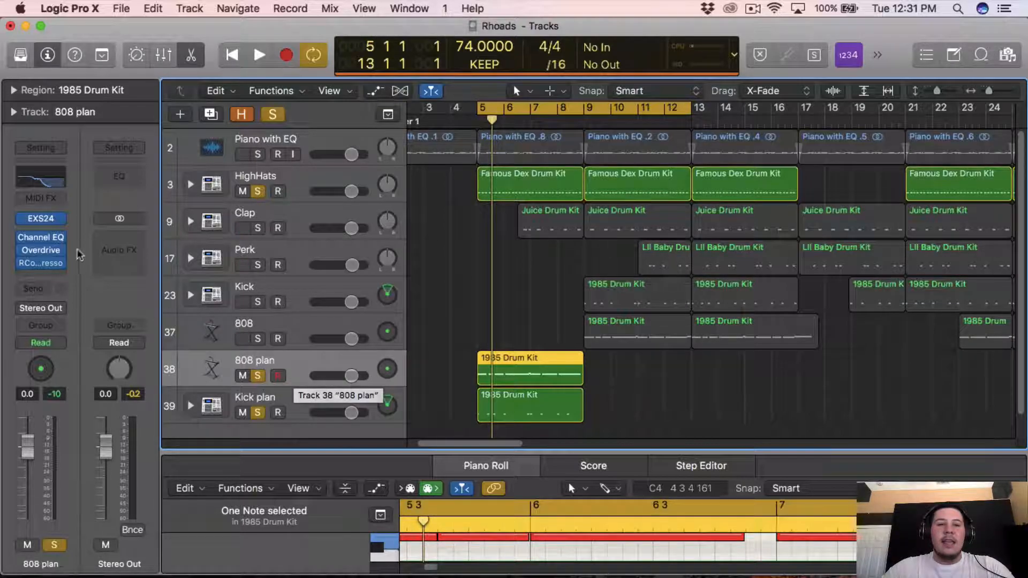
{"action": "left_click", "coordinate": [41, 263]}
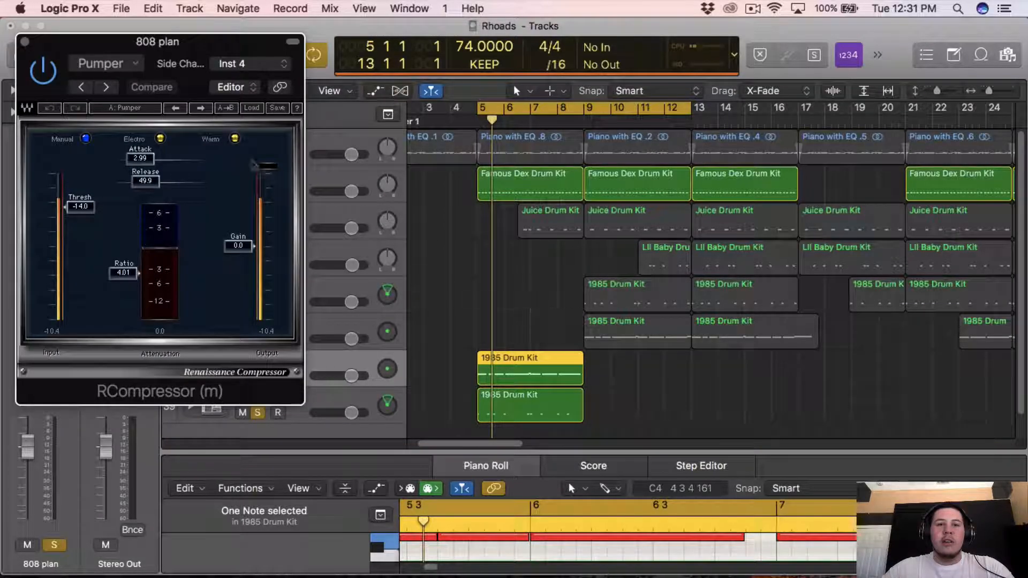
{"action": "left_click", "coordinate": [248, 63]}
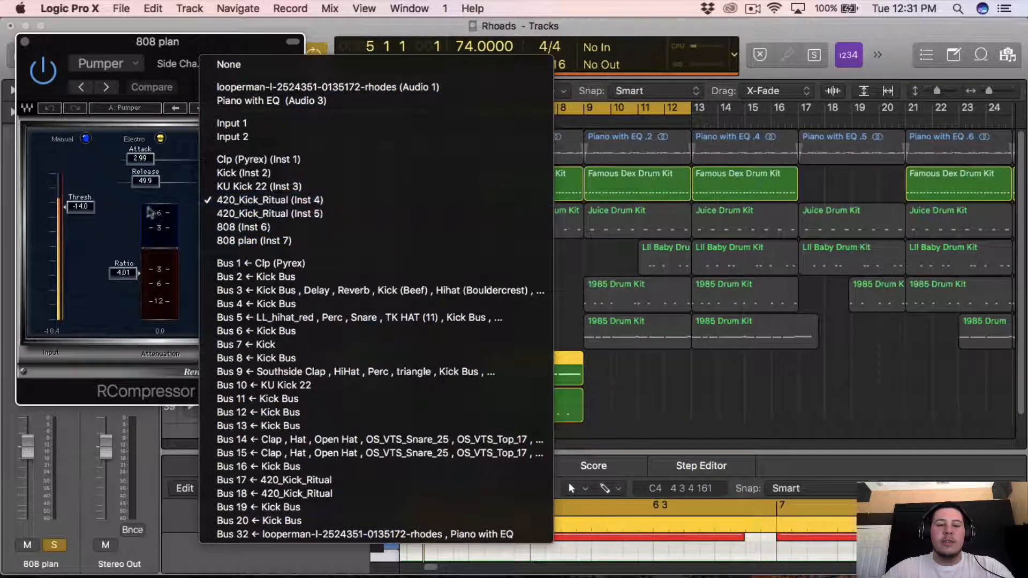
{"action": "left_click", "coordinate": [101, 232]}
{"action": "key", "text": "space"}
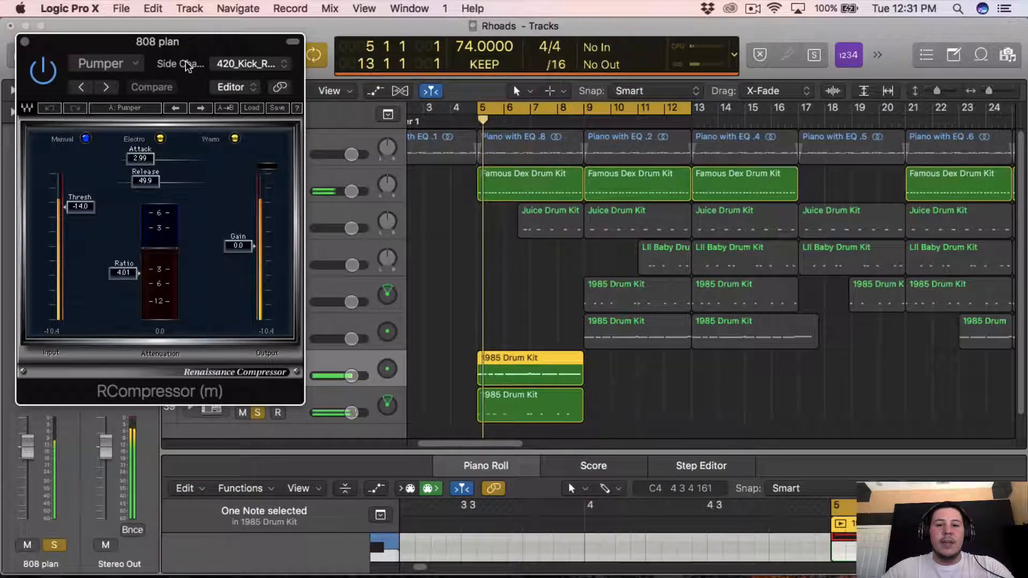
Set the 808 plan RCompressor threshold to -14.3 during playback and close the compressor
{"action": "left_click_drag", "start_coordinate": [186, 60], "coordinate": [704, 110]}
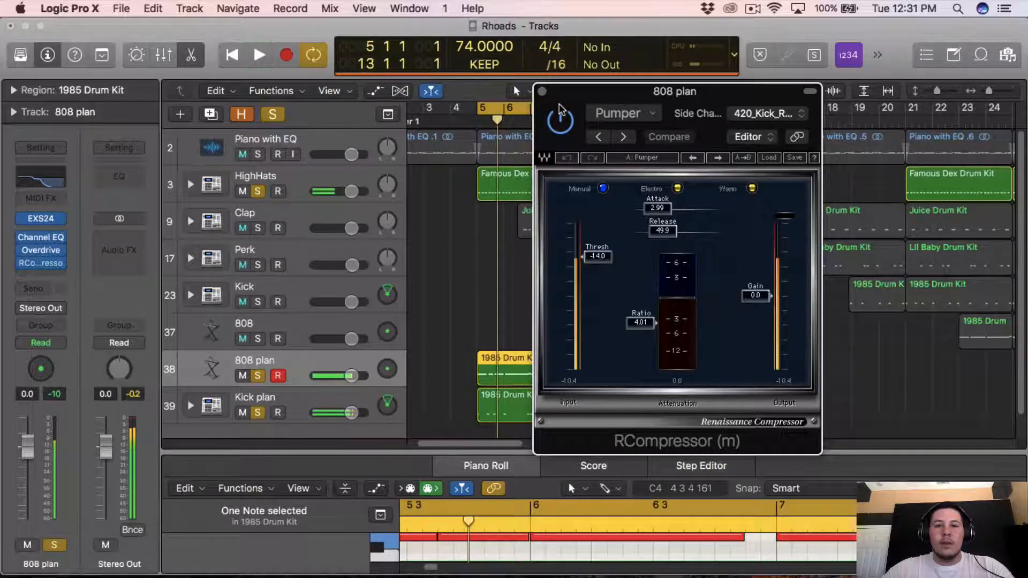
{"action": "key", "text": "space"}
{"action": "left_click_drag", "start_coordinate": [599, 263], "coordinate": [599, 264]}
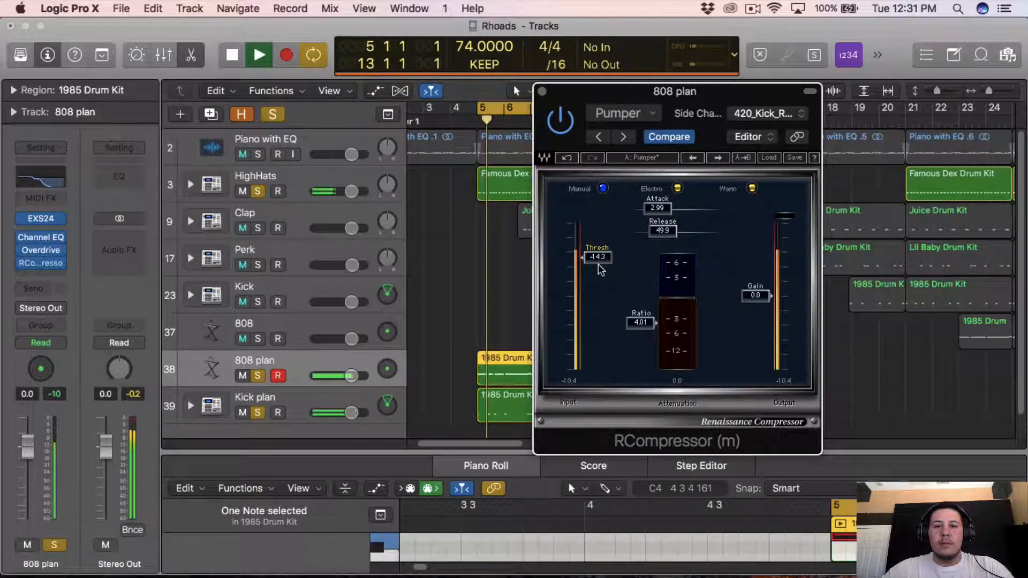
{"action": "key", "text": "space"}
{"action": "left_click", "coordinate": [542, 91]}
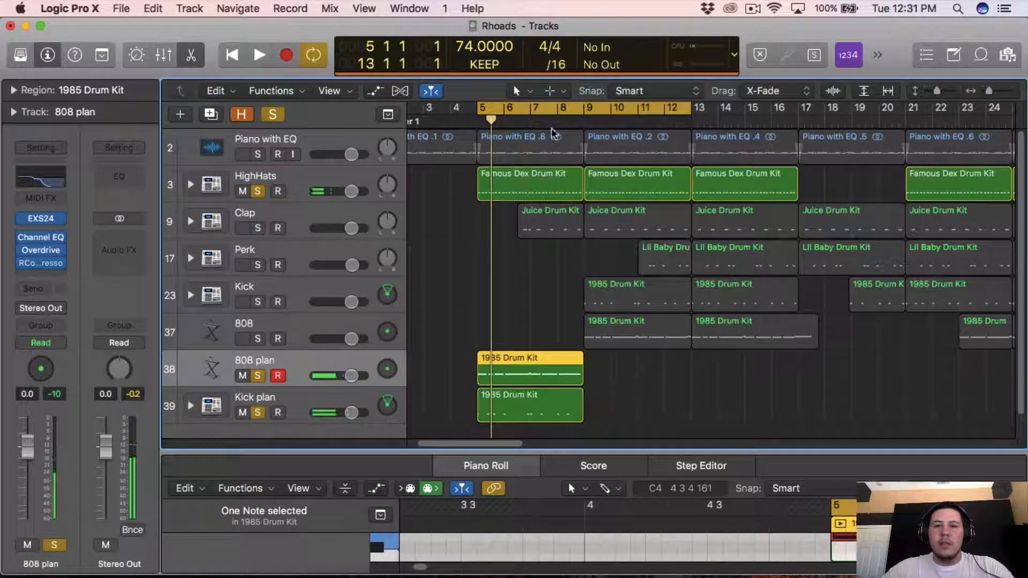
Set the cycle range to bars 9 to 13 and solo the 808 and Kick tracks
{"action": "left_click", "coordinate": [558, 118]}
{"action": "left_click_drag", "start_coordinate": [585, 109], "coordinate": [680, 111]}
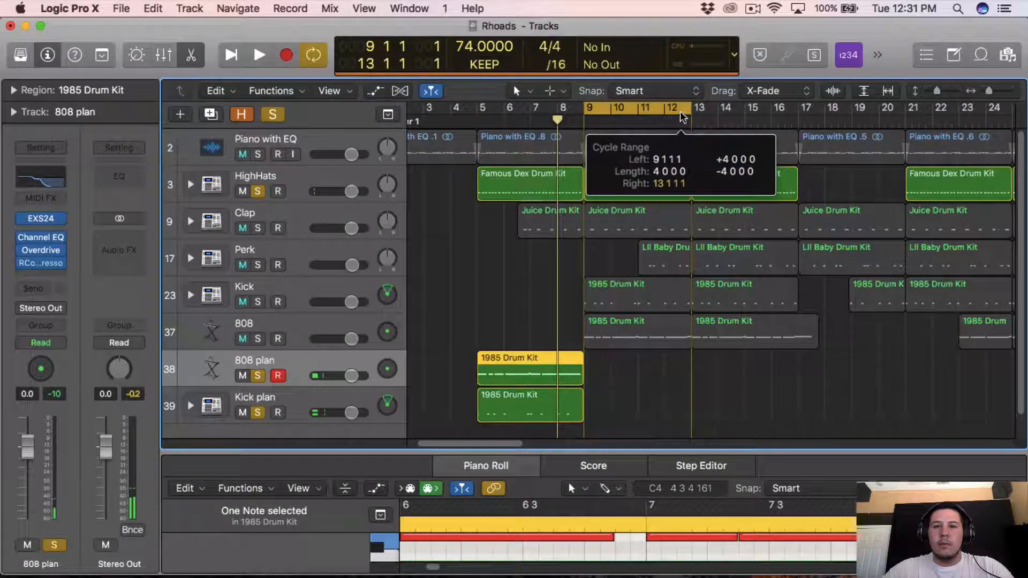
{"action": "left_click", "coordinate": [257, 338]}
{"action": "left_click", "coordinate": [258, 301]}
Mute the 808 plan and Kick plan tracks and play the cycled section
{"action": "left_click", "coordinate": [243, 376]}
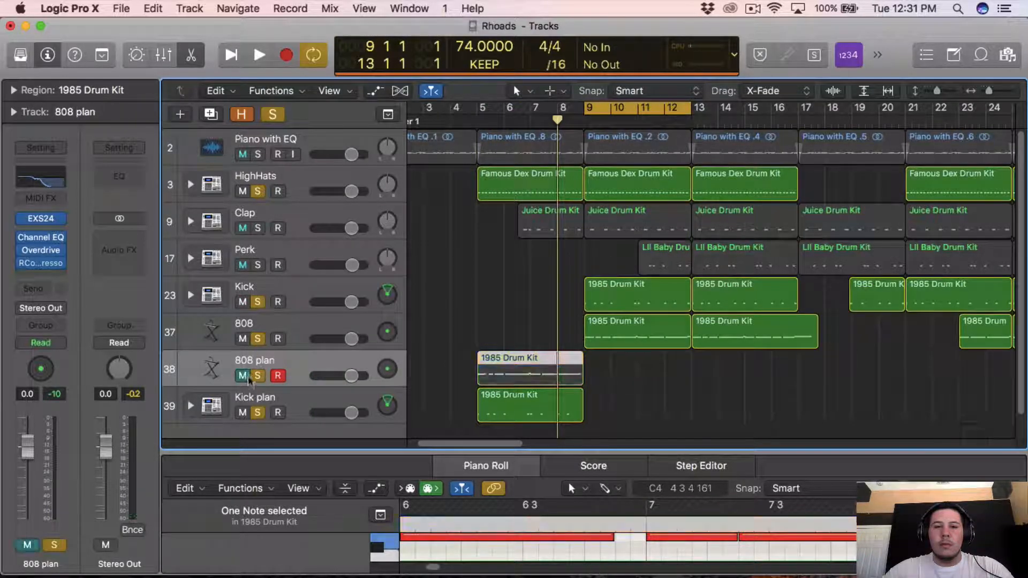
{"action": "left_click", "coordinate": [242, 412]}
{"action": "key", "text": "space"}
Open the 808 track's RCompressor to observe its attenuation against the kick during playback, and close it
{"action": "left_click", "coordinate": [283, 327]}
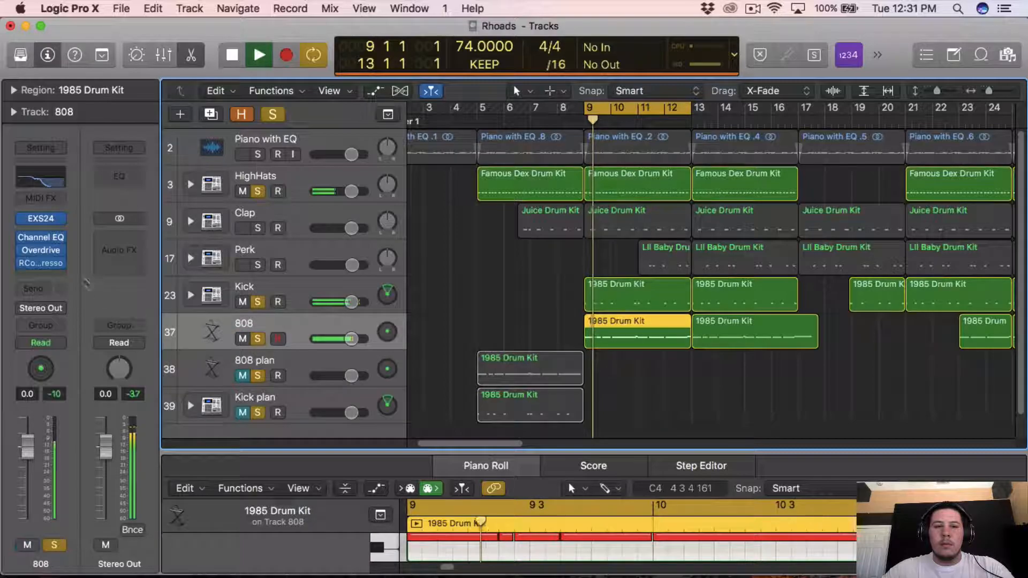
{"action": "left_click", "coordinate": [46, 262]}
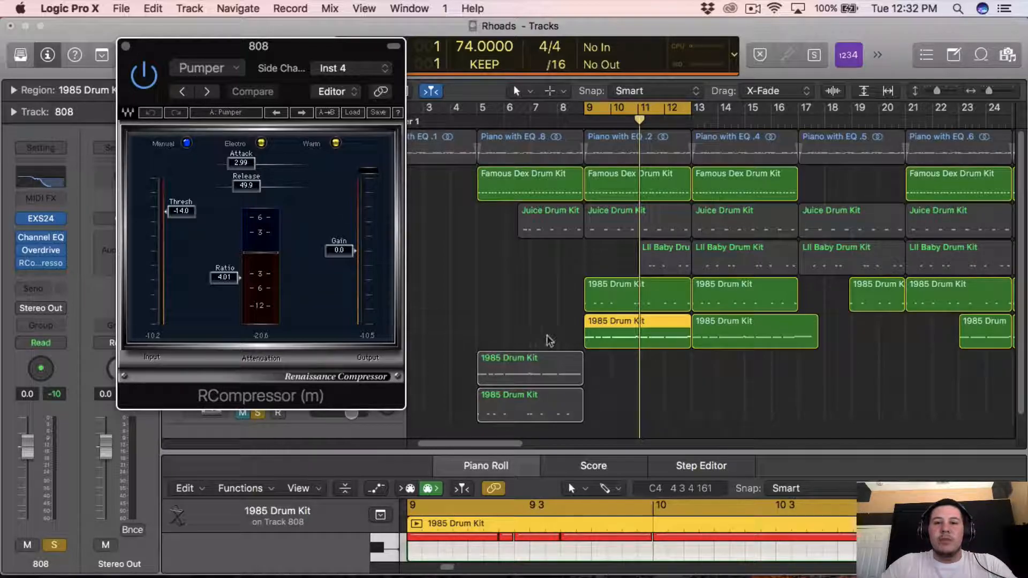
{"action": "left_click", "coordinate": [126, 47]}
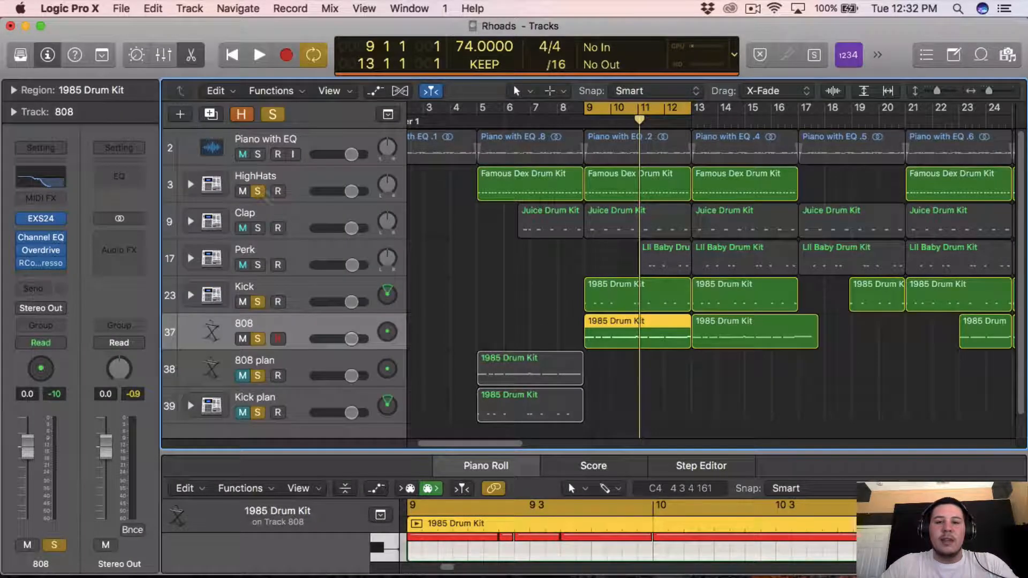
Remove the existing Compressor from the Kick track and insert a fresh Compressor in its place
{"action": "left_click", "coordinate": [314, 287]}
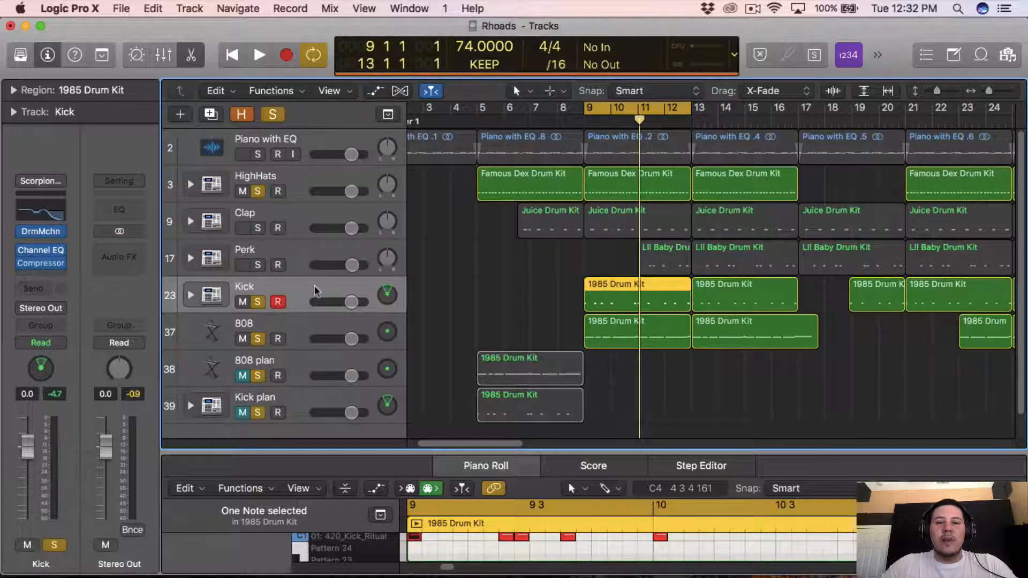
{"action": "left_click", "coordinate": [51, 265]}
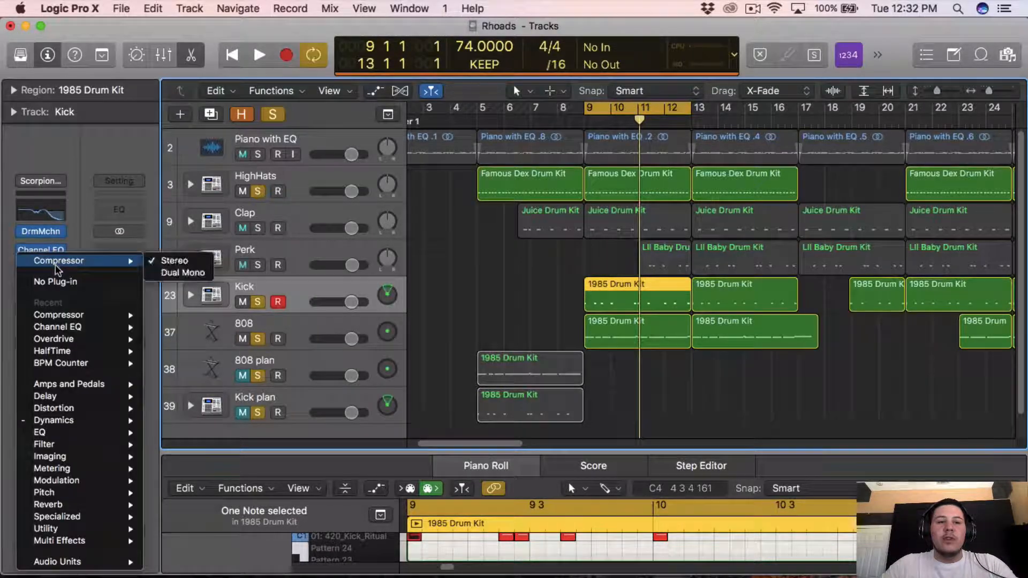
{"action": "left_click", "coordinate": [56, 278]}
{"action": "left_click", "coordinate": [56, 276]}
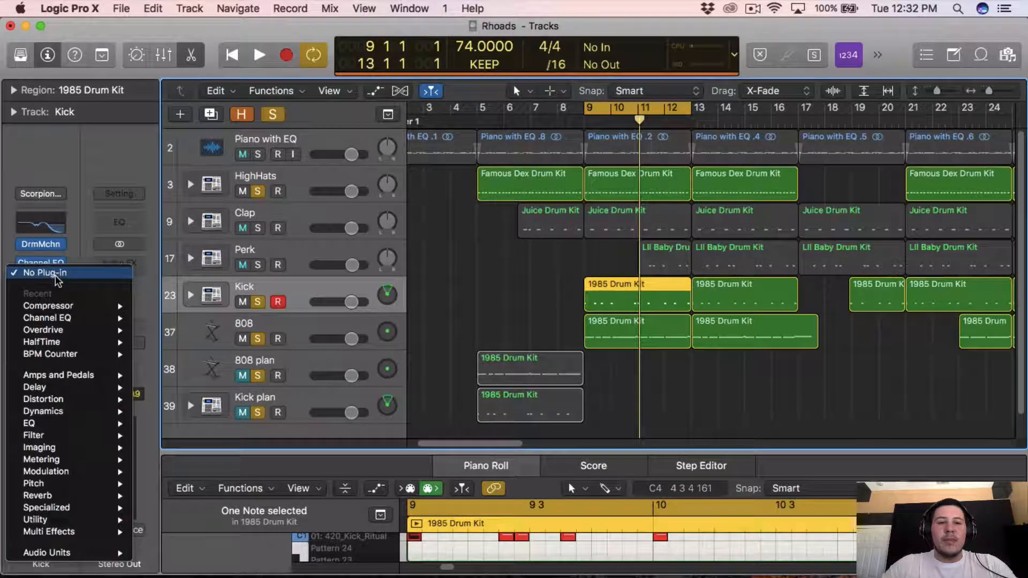
{"action": "mouse_move", "coordinate": [67, 410]}
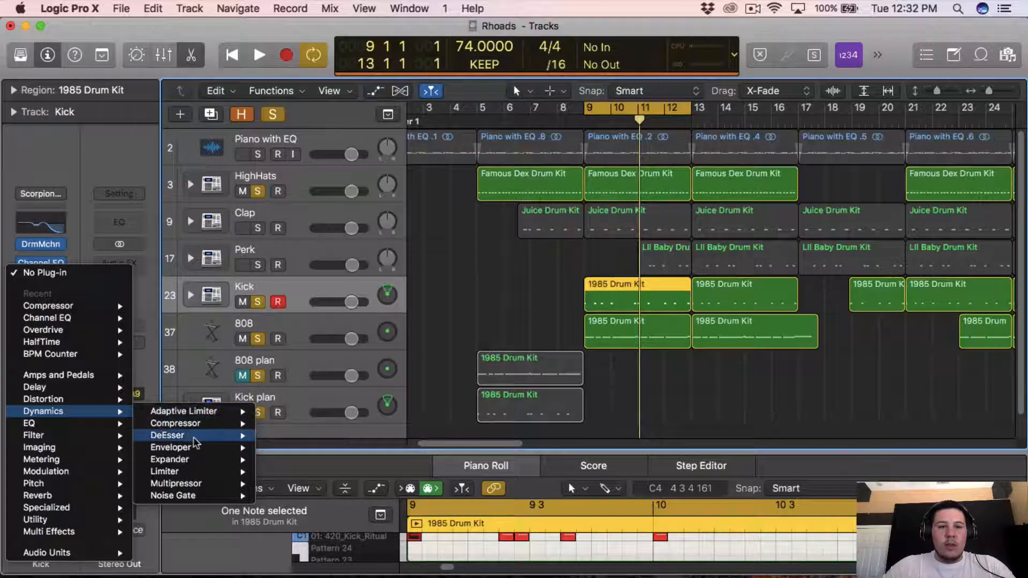
{"action": "mouse_move", "coordinate": [237, 425]}
{"action": "left_click", "coordinate": [286, 423]}
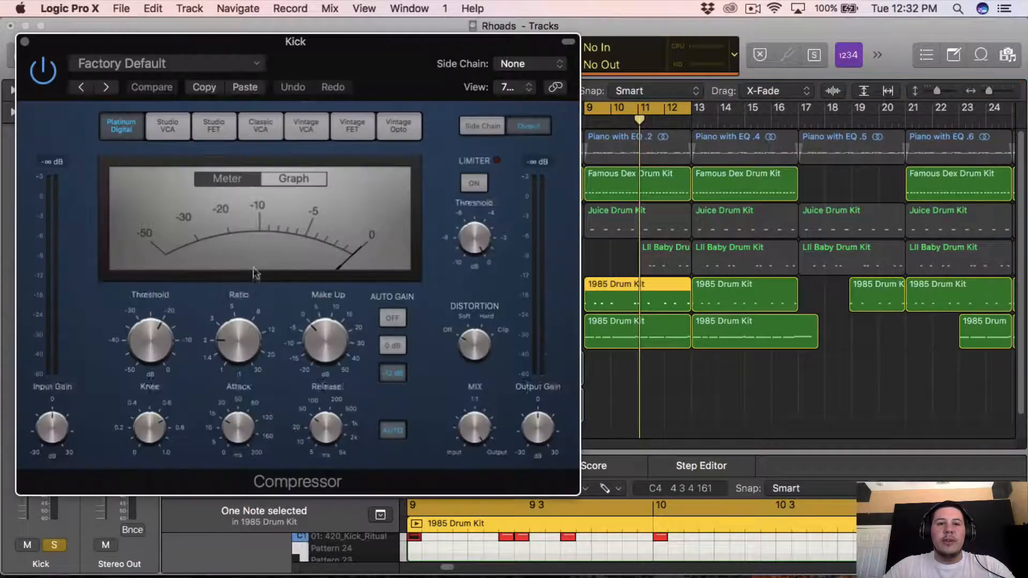
Load the Type R Kick Drum preset in the Kick compressor, lower the Kick volume to -5.8 dB, and play back
{"action": "left_click", "coordinate": [204, 65]}
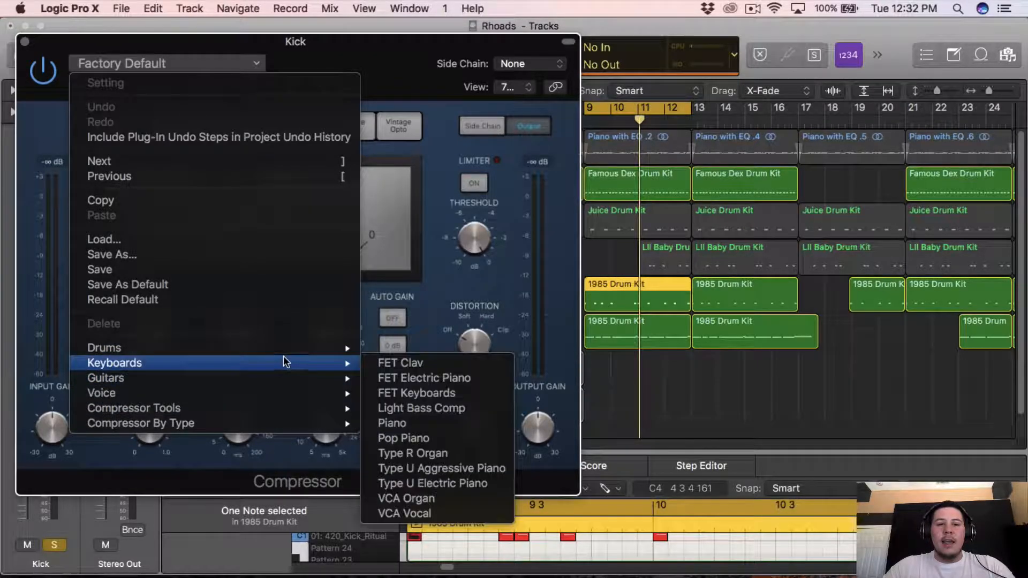
{"action": "mouse_move", "coordinate": [332, 348]}
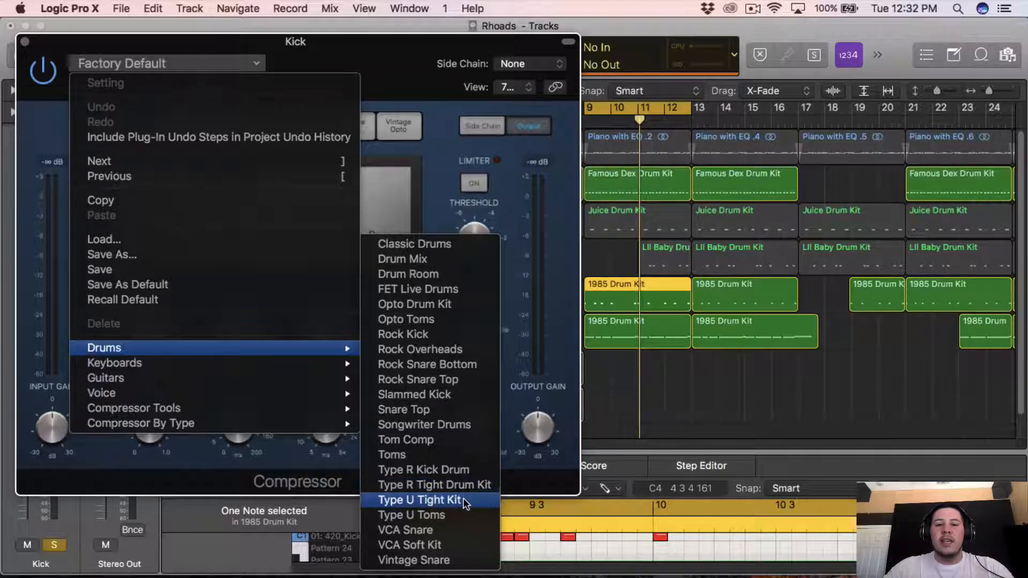
{"action": "left_click", "coordinate": [462, 470]}
{"action": "left_click_drag", "start_coordinate": [342, 80], "coordinate": [517, 88]}
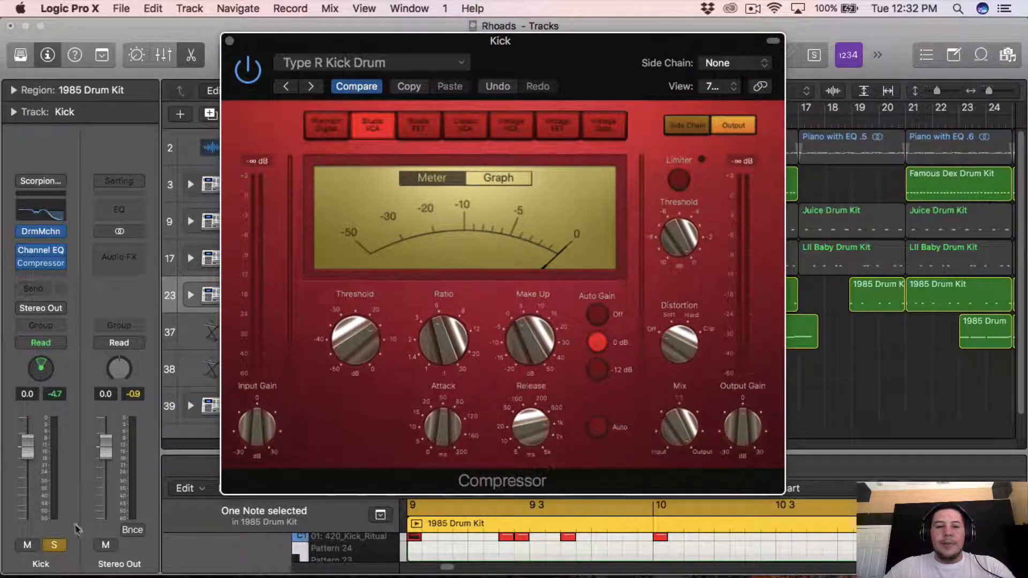
{"action": "mouse_move", "coordinate": [23, 458]}
{"action": "left_mouse_down"}
{"action": "mouse_move", "coordinate": [21, 489]}
{"action": "mouse_move", "coordinate": [23, 475]}
{"action": "left_mouse_up"}
{"action": "key", "text": "space"}
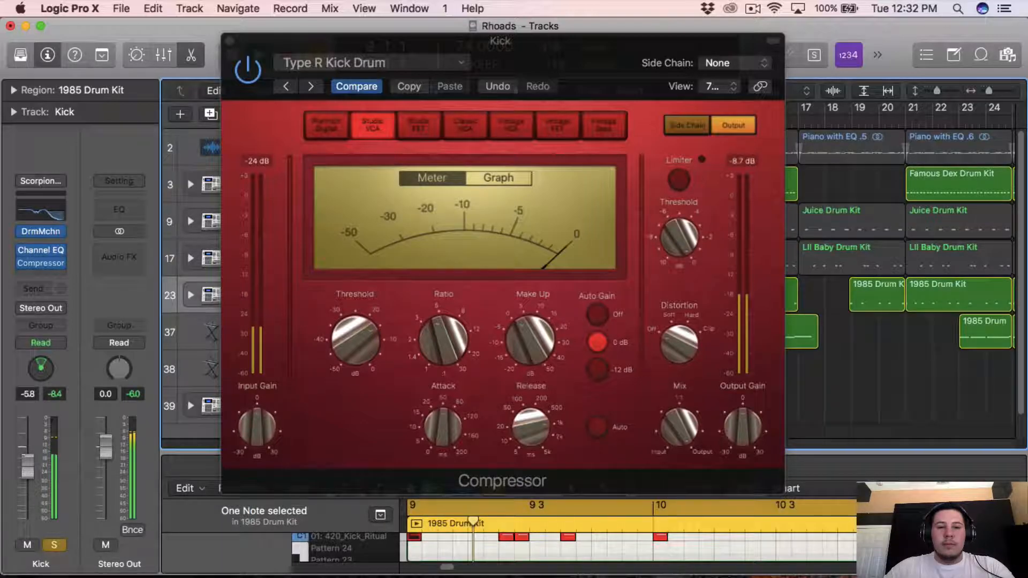
Compare the Kick with its Compressor bypassed and re-enabled, lower the Kick volume to -11.6 dB, and close the plug-in
{"action": "left_click", "coordinate": [242, 78]}
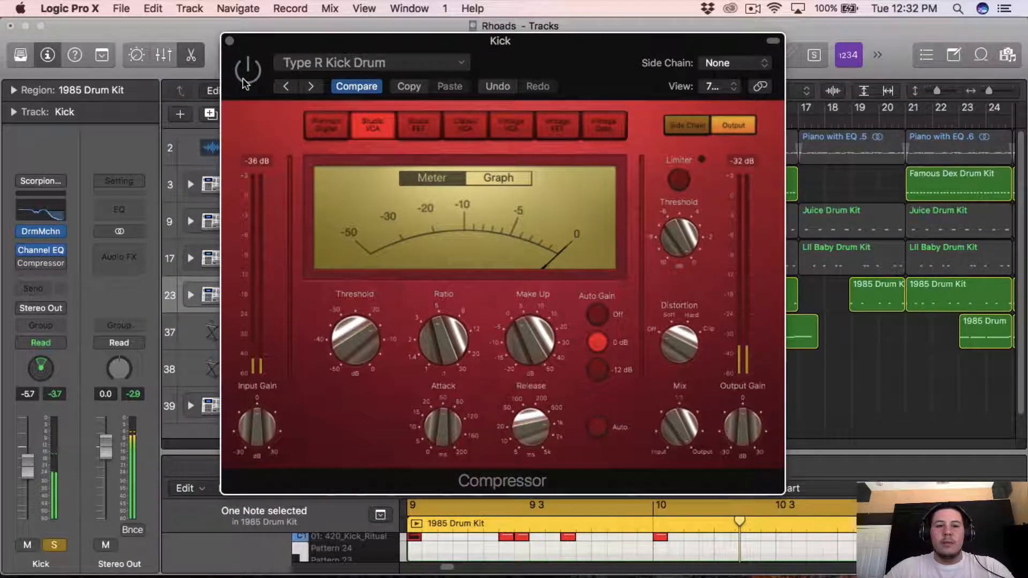
{"action": "left_click", "coordinate": [242, 78]}
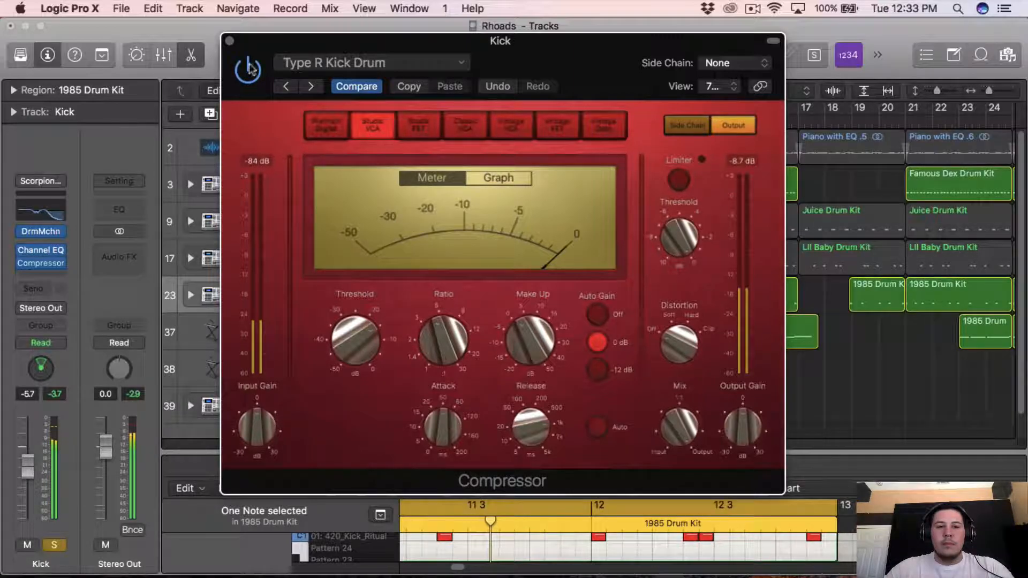
{"action": "left_click_drag", "start_coordinate": [29, 450], "coordinate": [29, 467]}
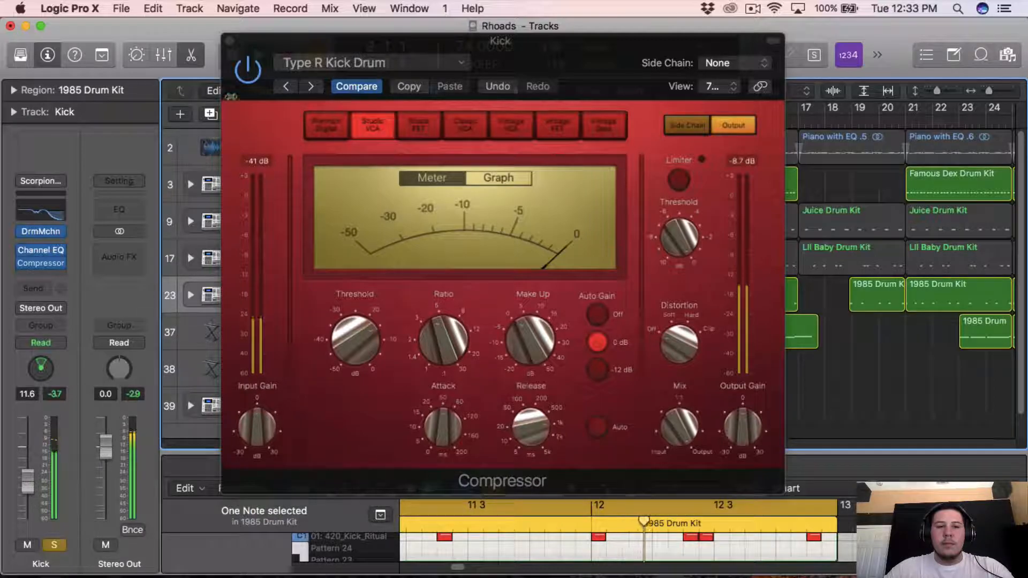
{"action": "left_click", "coordinate": [226, 41]}
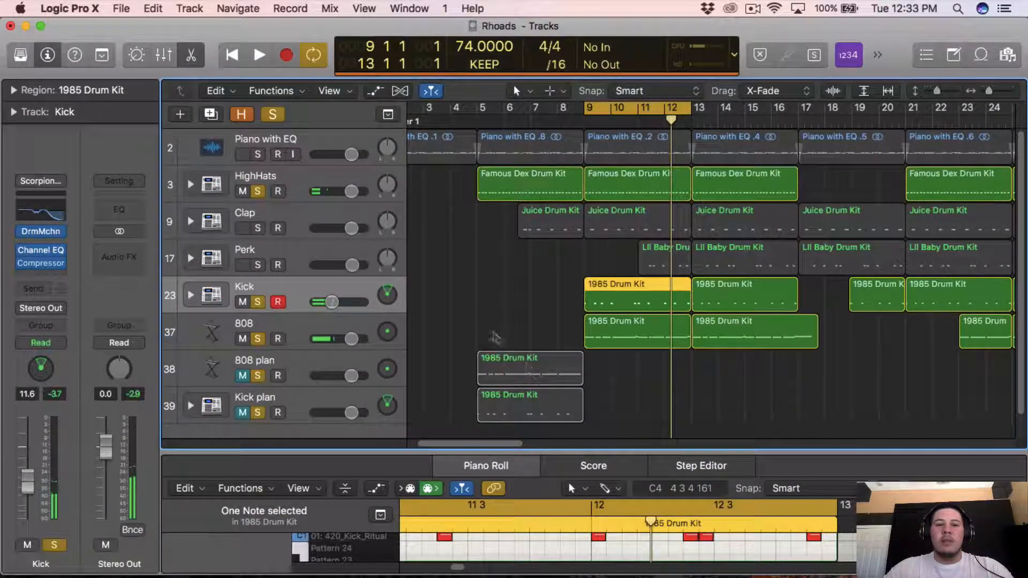
Clear all track solos and play the full cycled section with the Kick volume set to -9.4 dB
{"action": "left_click", "coordinate": [257, 302]}
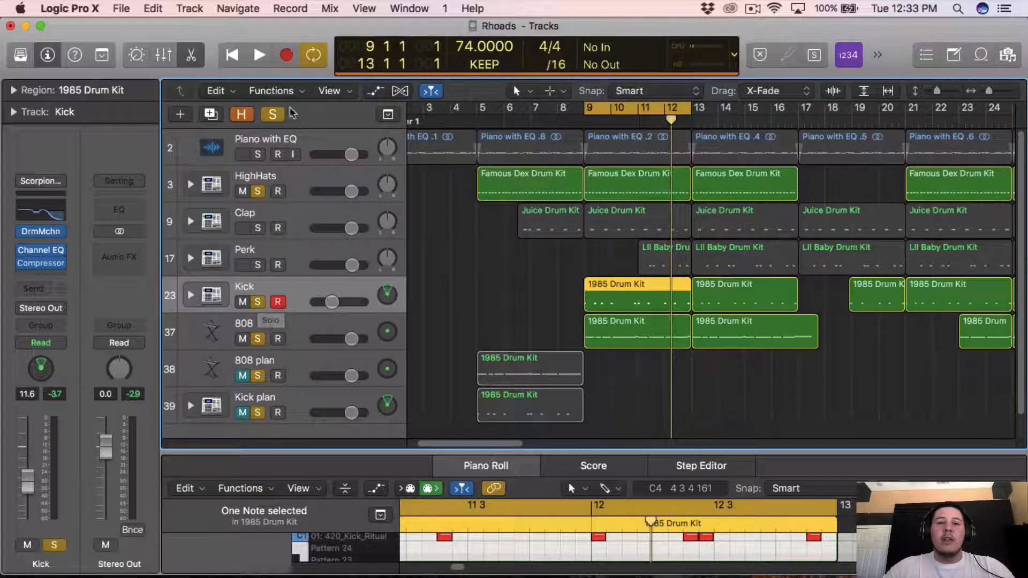
{"action": "left_click", "coordinate": [265, 115]}
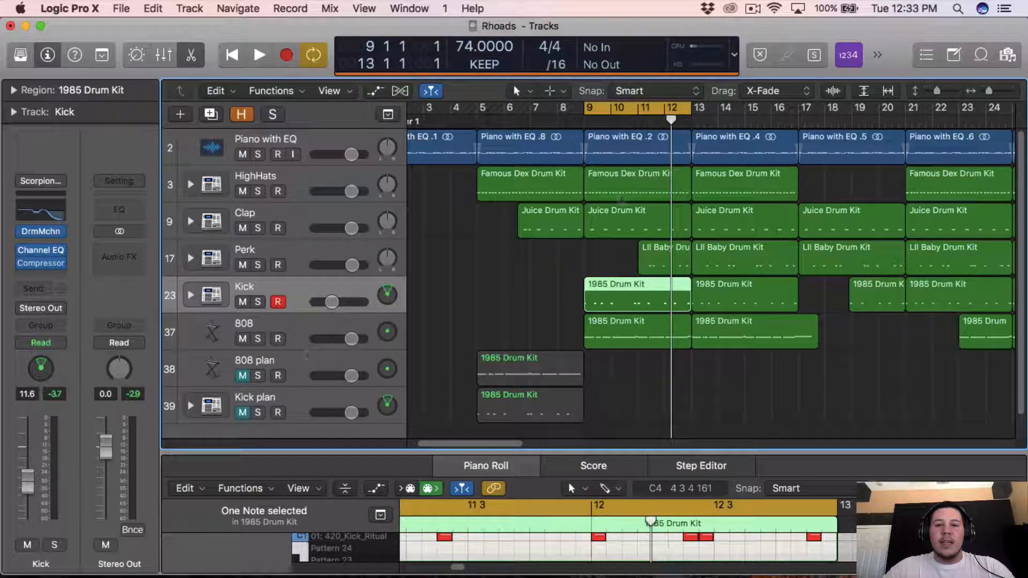
{"action": "key", "text": "space"}
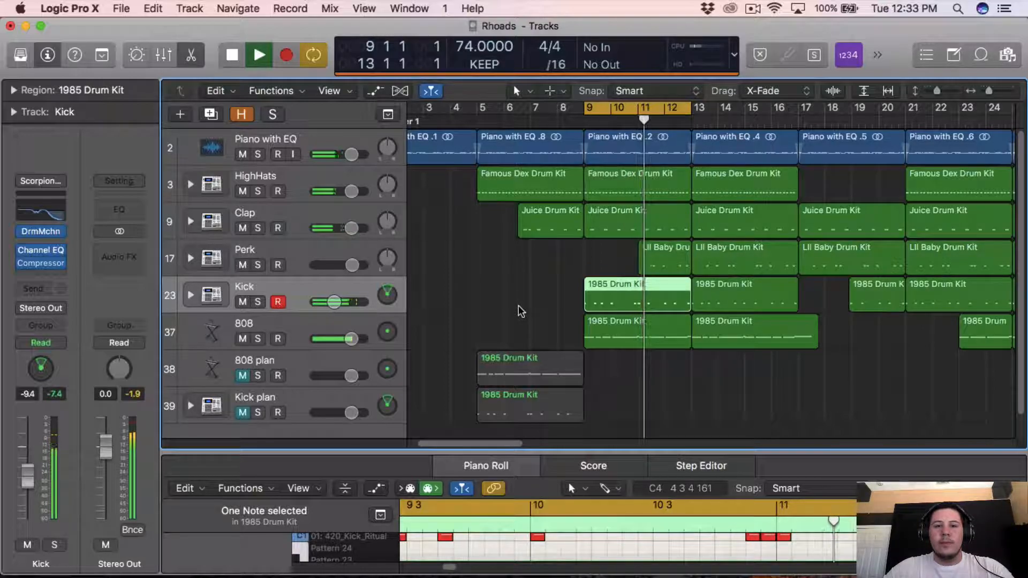
{"action": "key", "text": "space"}
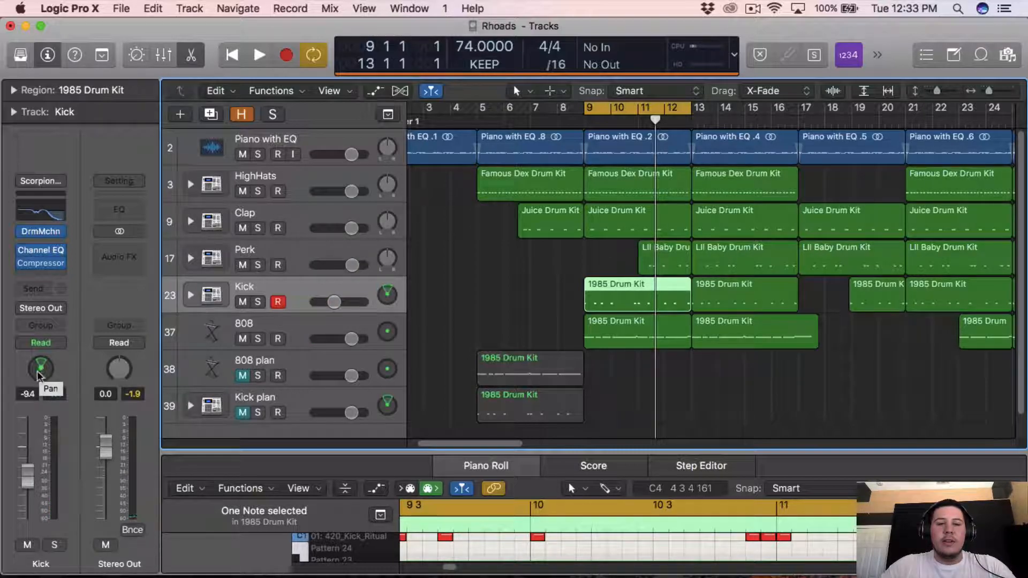
Check the Kick channel's pan mode options without changing them, and select the 808 track
{"action": "right_click", "coordinate": [40, 370]}
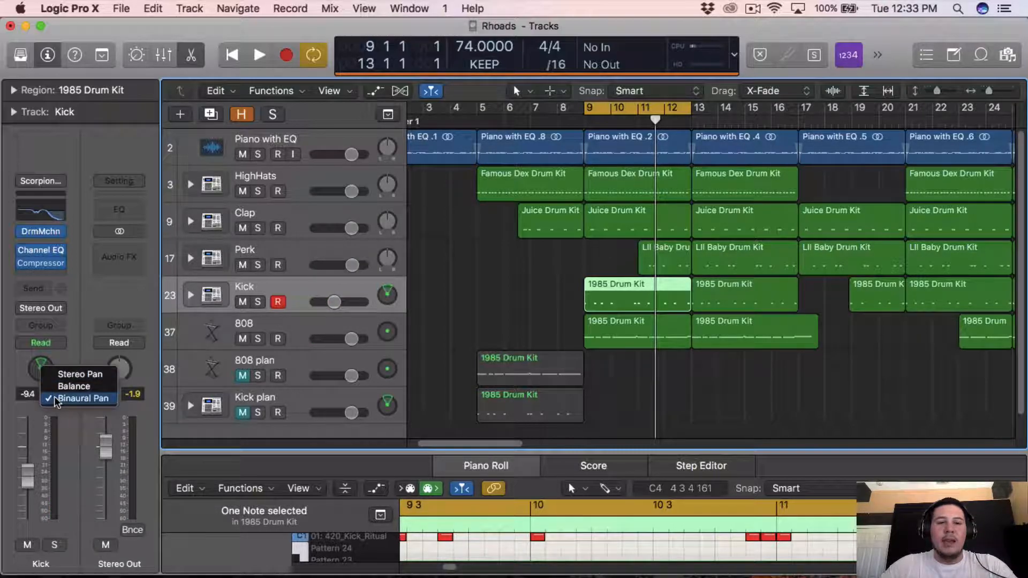
{"action": "left_click", "coordinate": [331, 324]}
{"action": "left_click", "coordinate": [331, 324]}
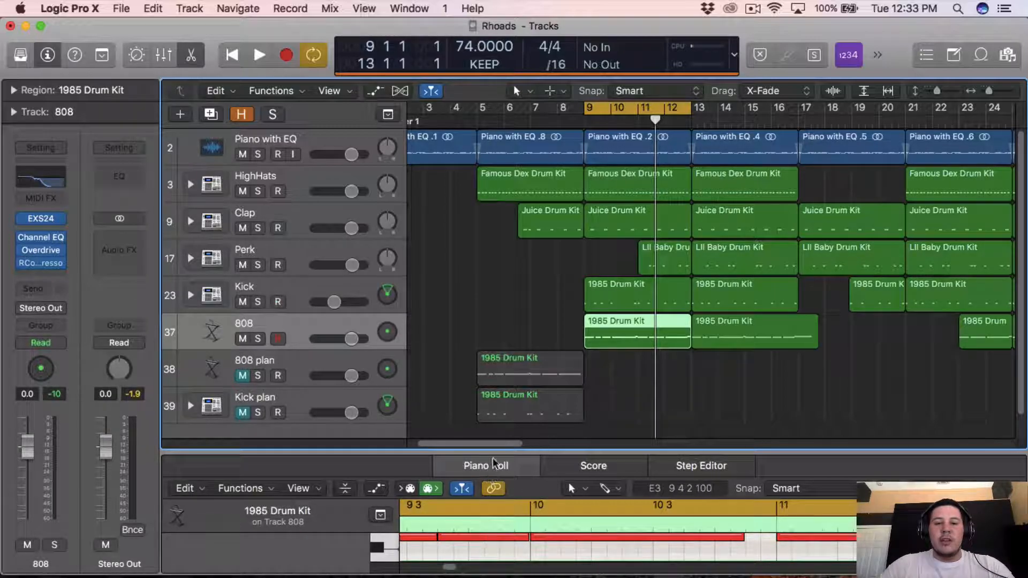
{"action": "left_click_drag", "start_coordinate": [495, 452], "coordinate": [496, 331]}
{"action": "scroll", "coordinate": [451, 470], "scroll_direction": "left", "scroll_amount": 2}
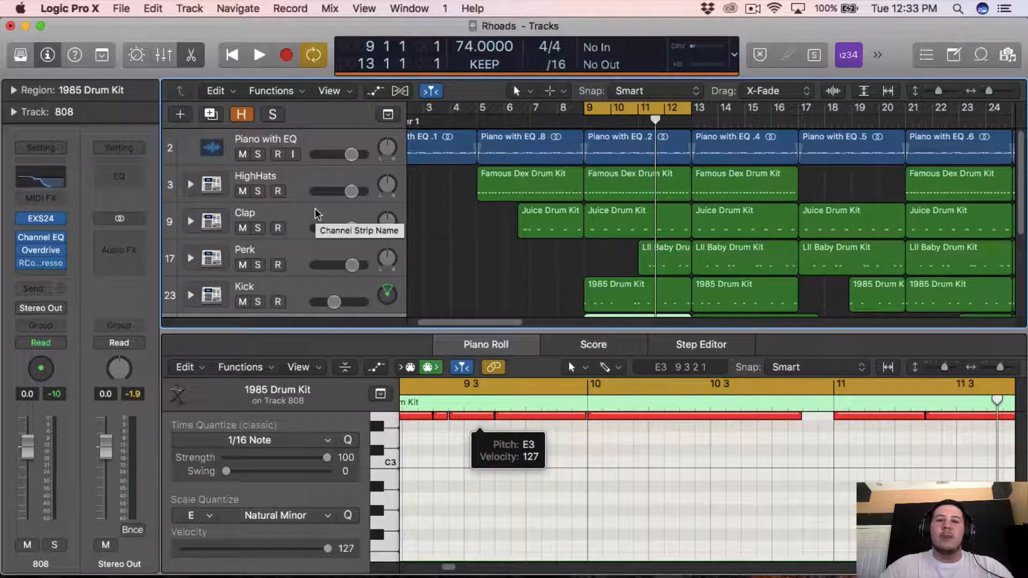
{"action": "left_click_drag", "start_coordinate": [562, 328], "coordinate": [552, 459]}
Show the Mixer enlarged, examine the 808 and Kick level meters during playback, and close the Mixer
{"action": "key", "text": "x"}
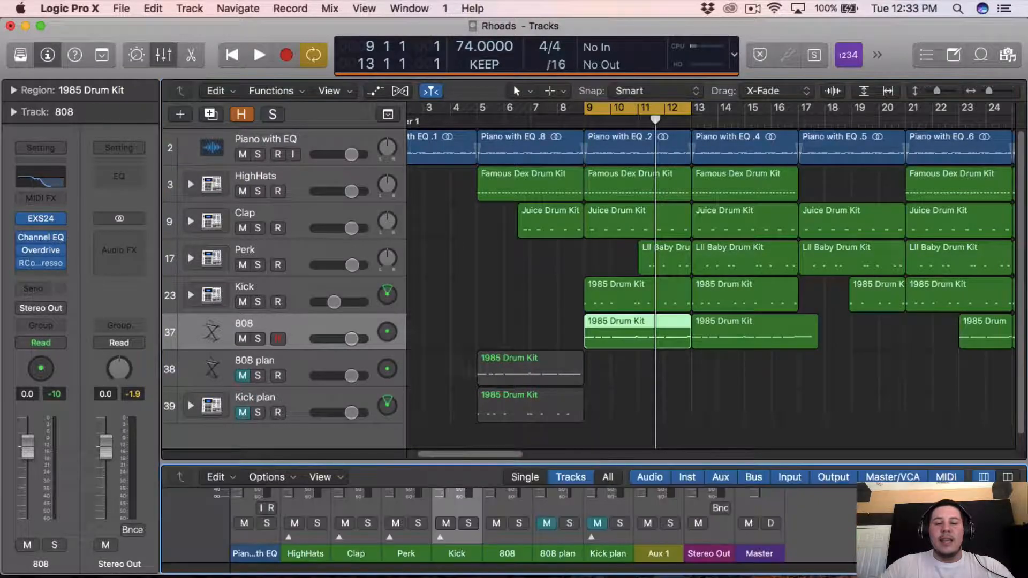
{"action": "left_click_drag", "start_coordinate": [678, 464], "coordinate": [659, 353]}
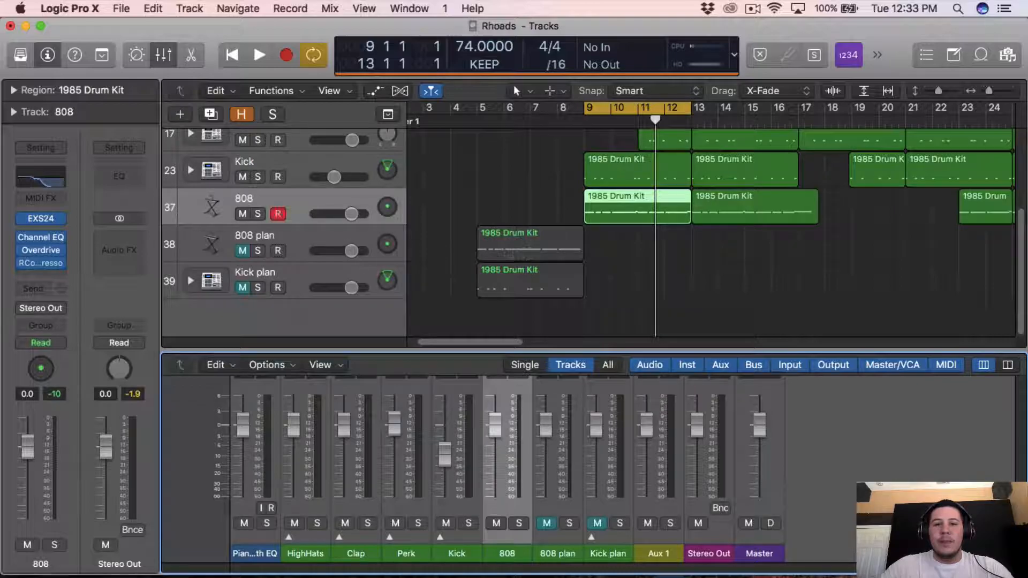
{"action": "key", "text": "space"}
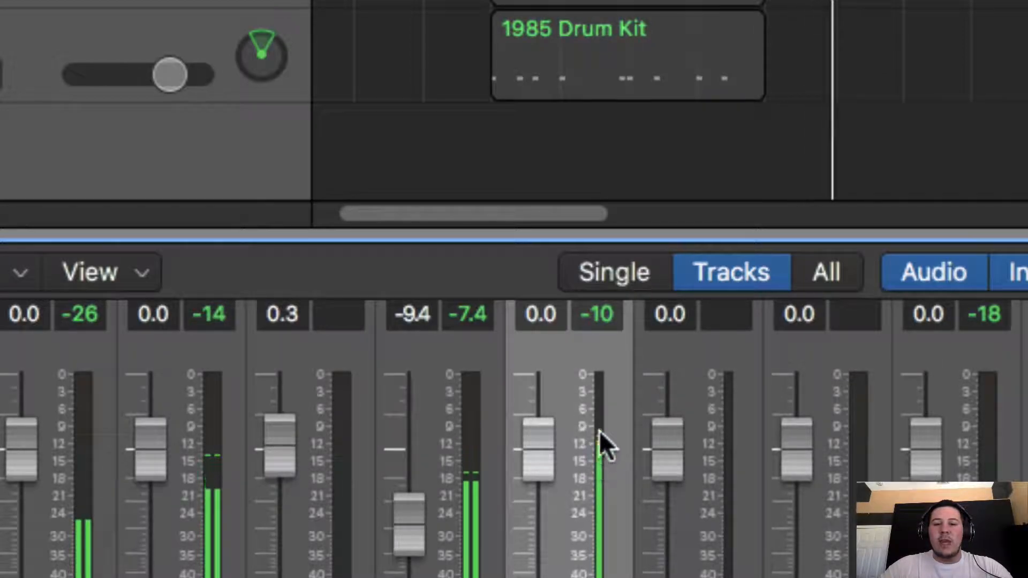
{"action": "key", "text": "space"}
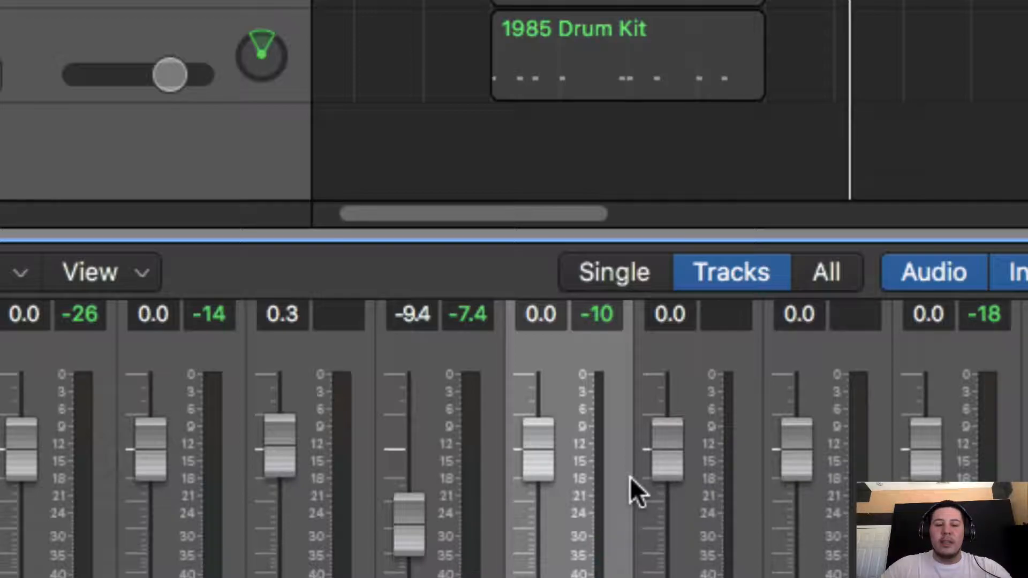
{"action": "key", "text": "space"}
{"action": "key", "text": "space"}
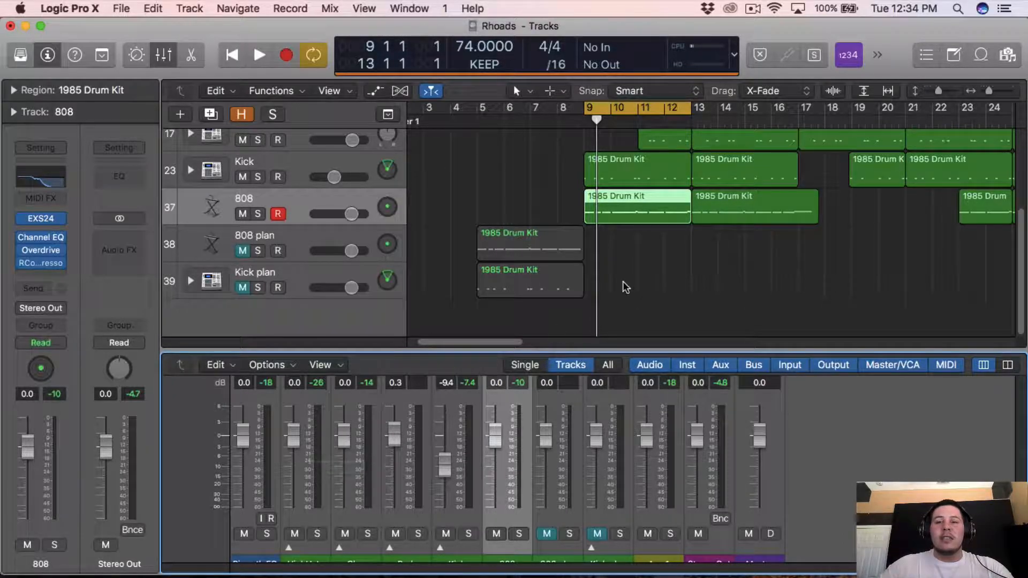
{"action": "scroll", "coordinate": [624, 284], "scroll_direction": "up", "scroll_amount": 5}
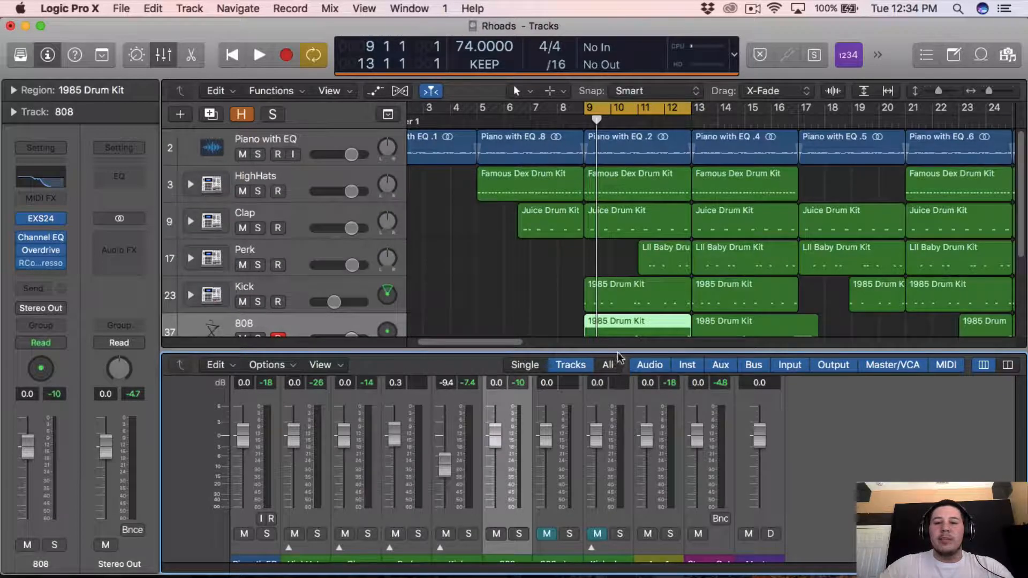
{"action": "left_click_drag", "start_coordinate": [620, 349], "coordinate": [627, 374]}
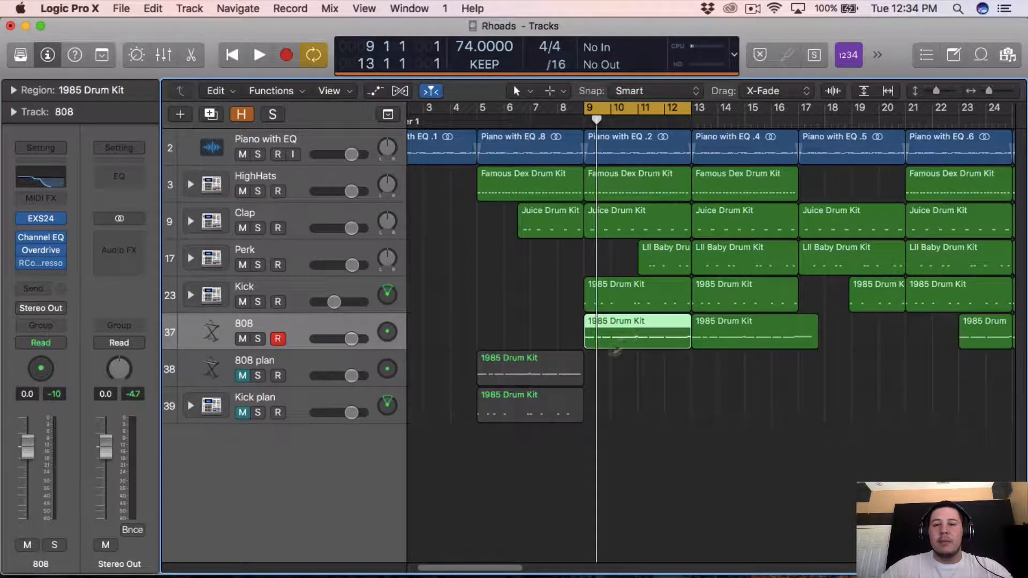